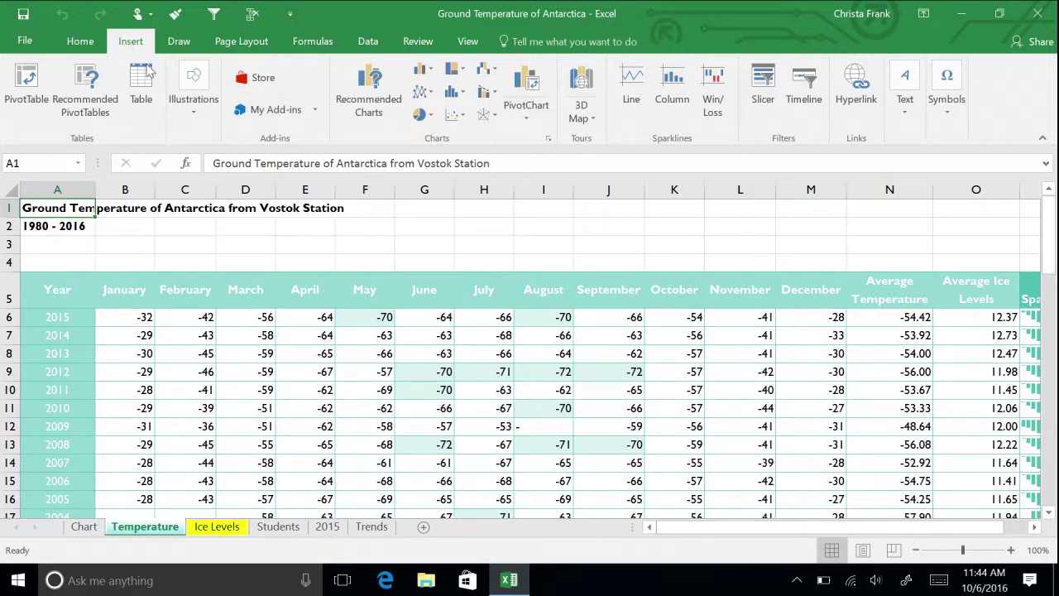
Draw a down block arrow above the Average Temperature header and enlarge it to about 0.77" high by 0.58" wide
{"action": "left_click", "coordinate": [195, 117]}
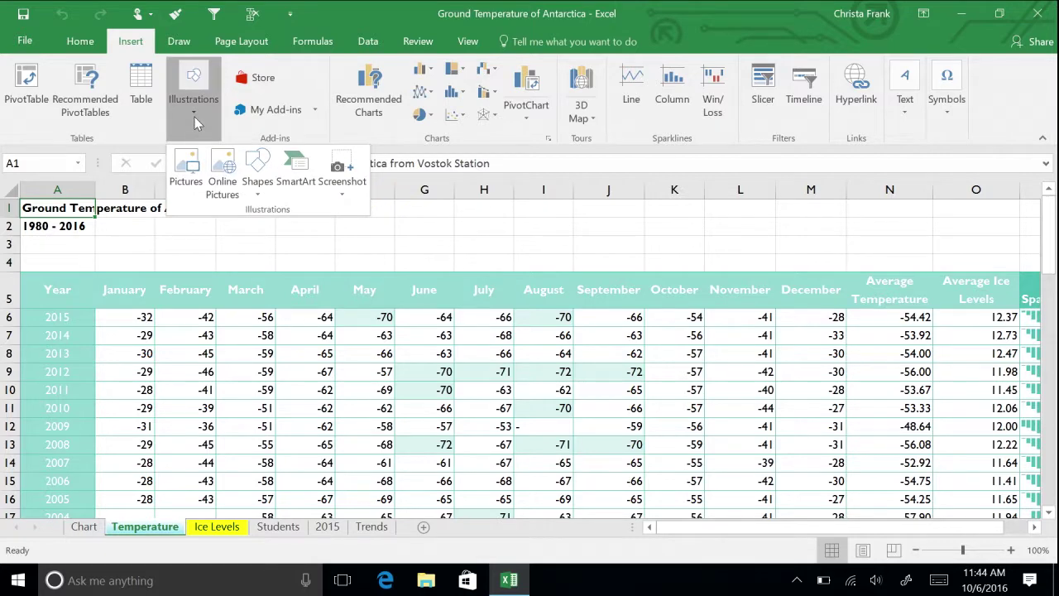
{"action": "left_click", "coordinate": [258, 170]}
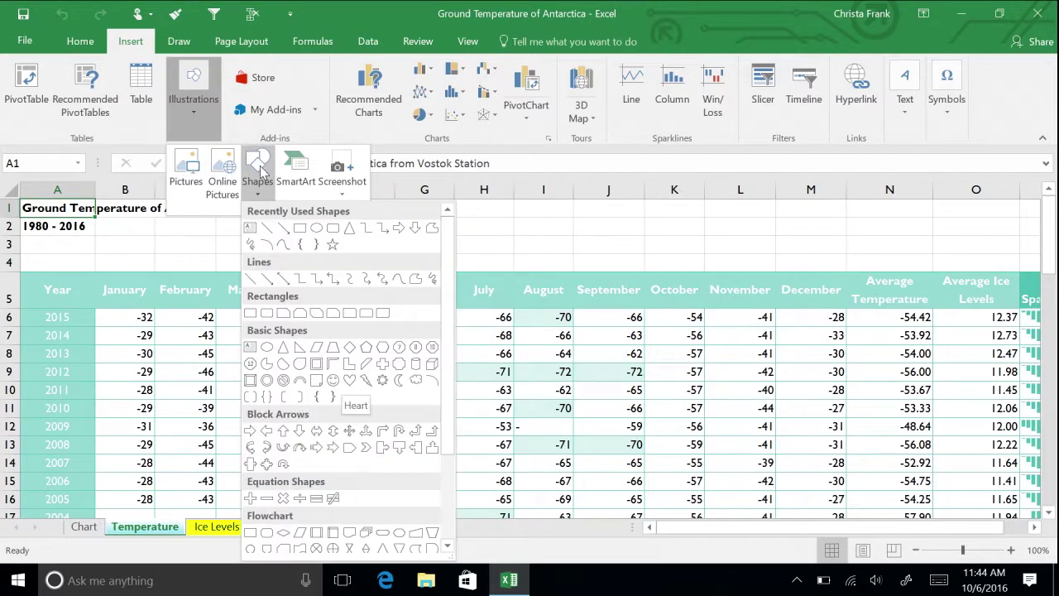
{"action": "left_click", "coordinate": [298, 431]}
{"action": "mouse_move", "coordinate": [873, 207]}
{"action": "left_mouse_down"}
{"action": "mouse_move", "coordinate": [913, 262]}
{"action": "mouse_move", "coordinate": [890, 256]}
{"action": "left_mouse_up"}
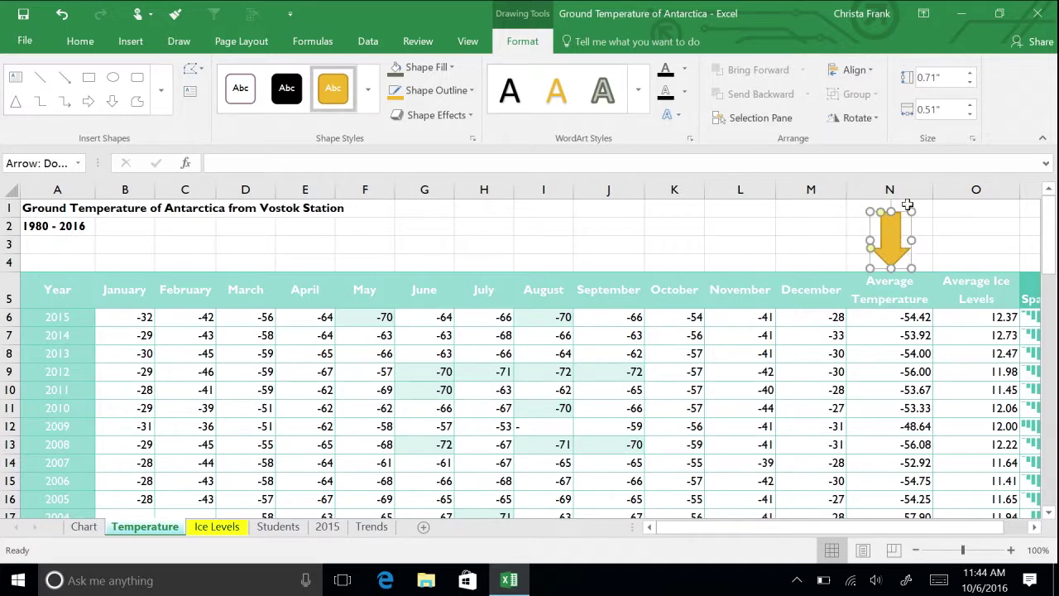
{"action": "left_click_drag", "start_coordinate": [912, 210], "coordinate": [916, 208]}
{"action": "left_click_drag", "start_coordinate": [913, 269], "coordinate": [904, 264]}
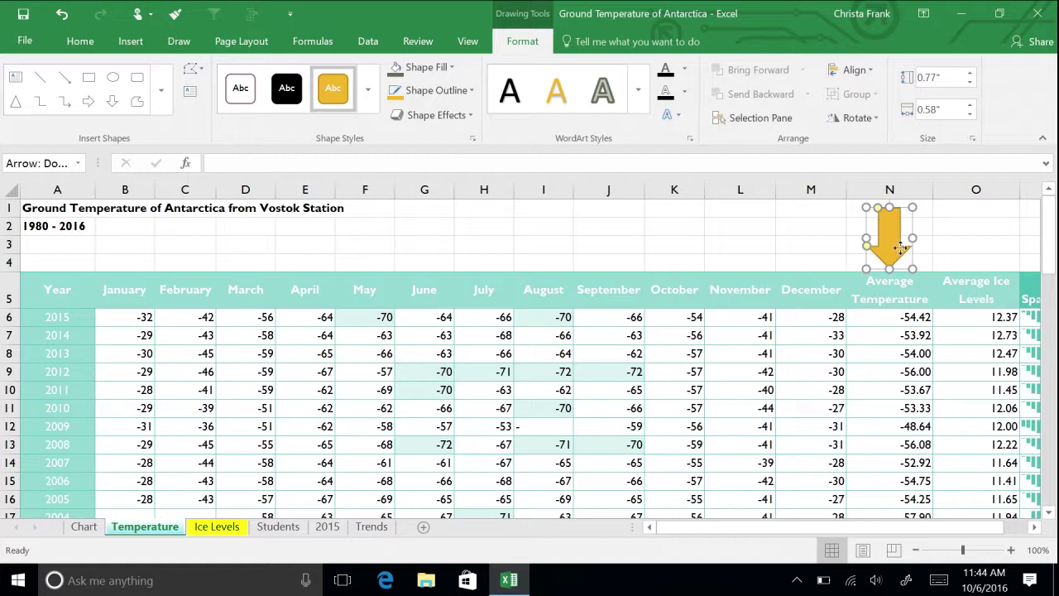
Rotate the arrow to point diagonally down-left, and place one copy above Average Temperature and another above Average Ice Levels
{"action": "left_click_drag", "start_coordinate": [900, 249], "coordinate": [902, 286]}
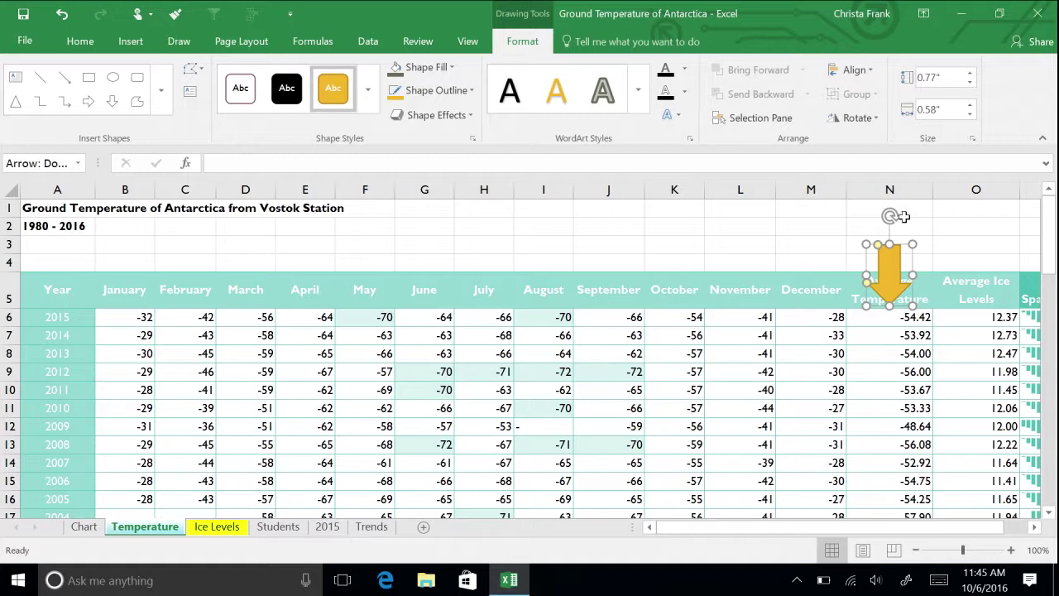
{"action": "left_click_drag", "start_coordinate": [890, 216], "coordinate": [927, 220]}
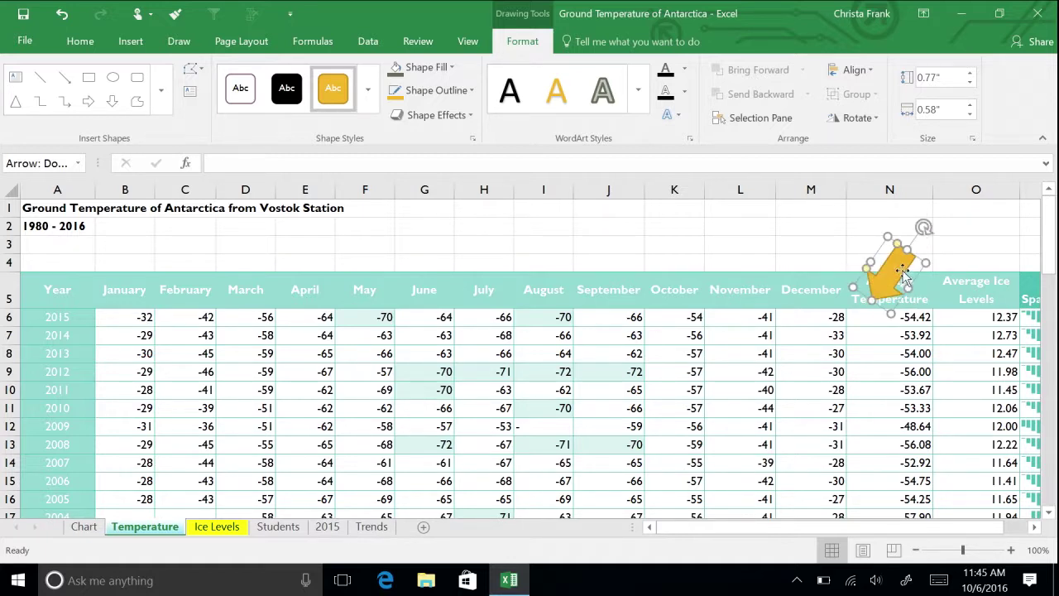
{"action": "left_click_drag", "start_coordinate": [898, 273], "coordinate": [983, 230]}
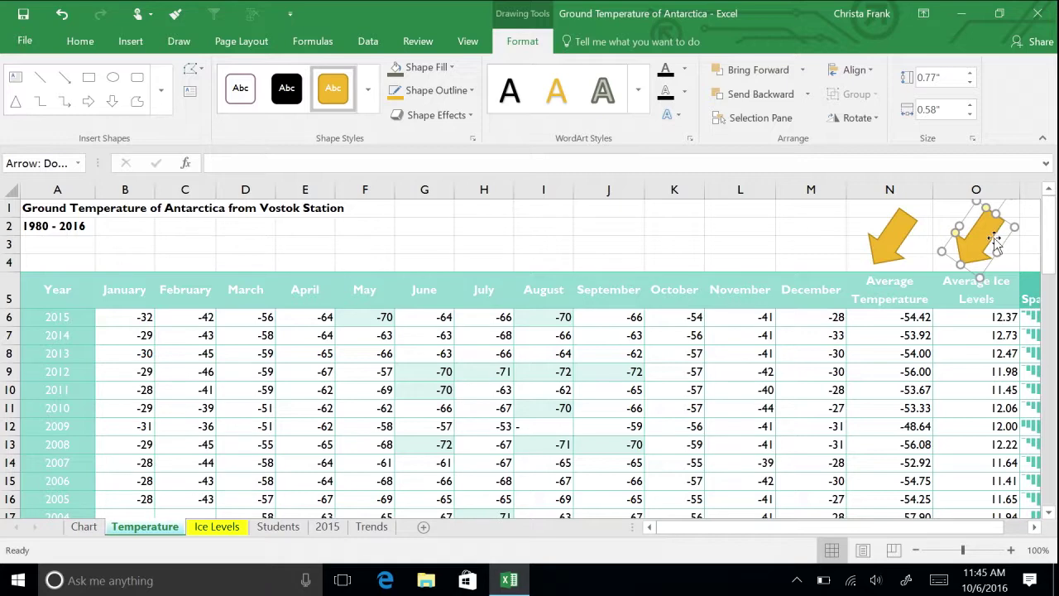
Draw a rectangle about 0.29" high by 2.06" wide across the two arrows above the average columns
{"action": "left_click", "coordinate": [131, 43]}
{"action": "left_click", "coordinate": [207, 100]}
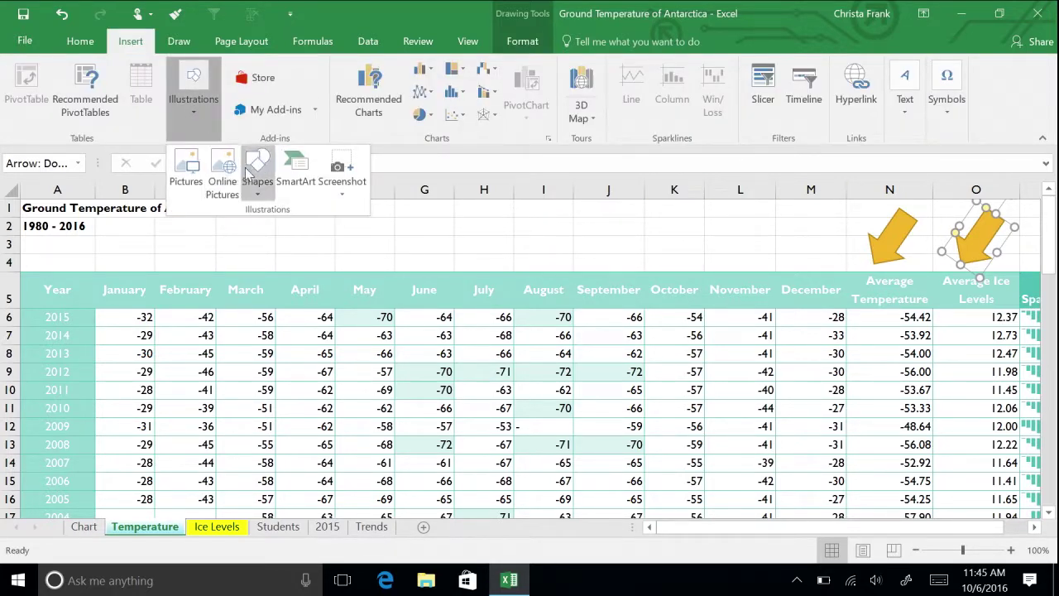
{"action": "left_click", "coordinate": [258, 174]}
{"action": "left_click", "coordinate": [300, 228]}
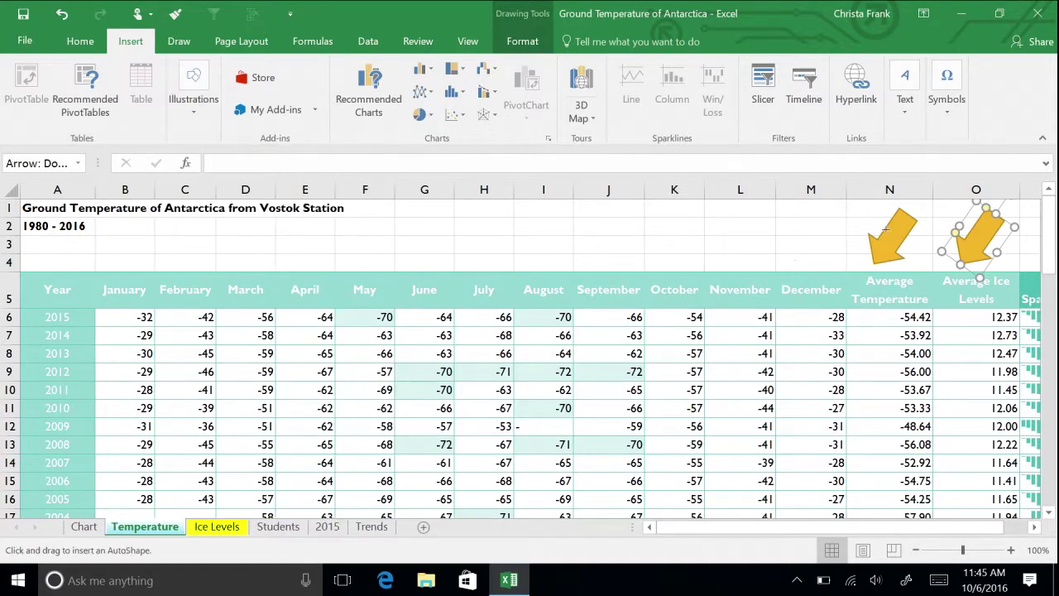
{"action": "left_click_drag", "start_coordinate": [858, 221], "coordinate": [1023, 243]}
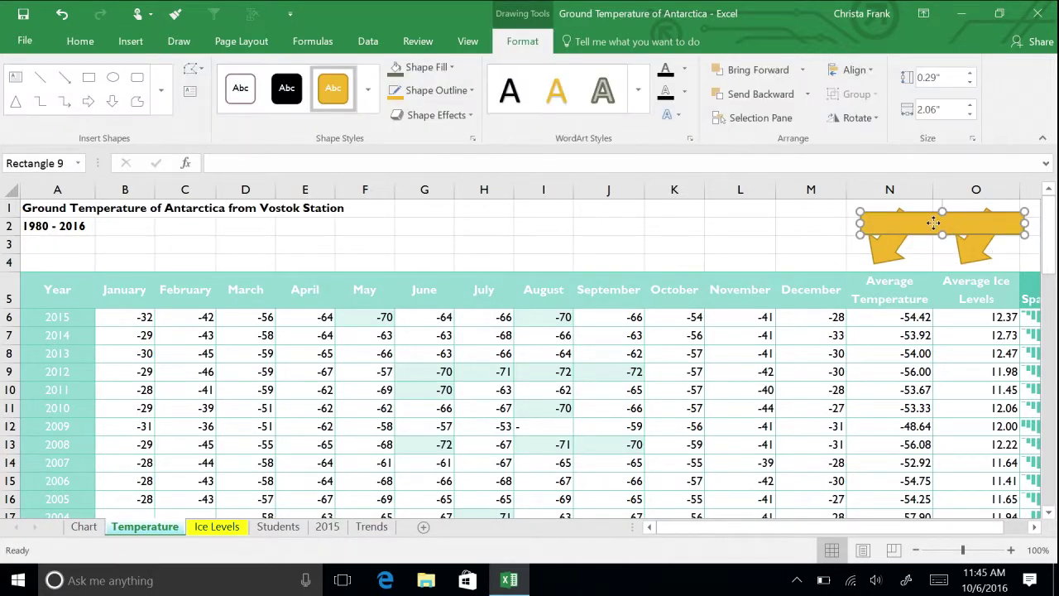
Label the rectangle across the arrows with the text "Averages" and deselect it
{"action": "type", "text": "Aver"}
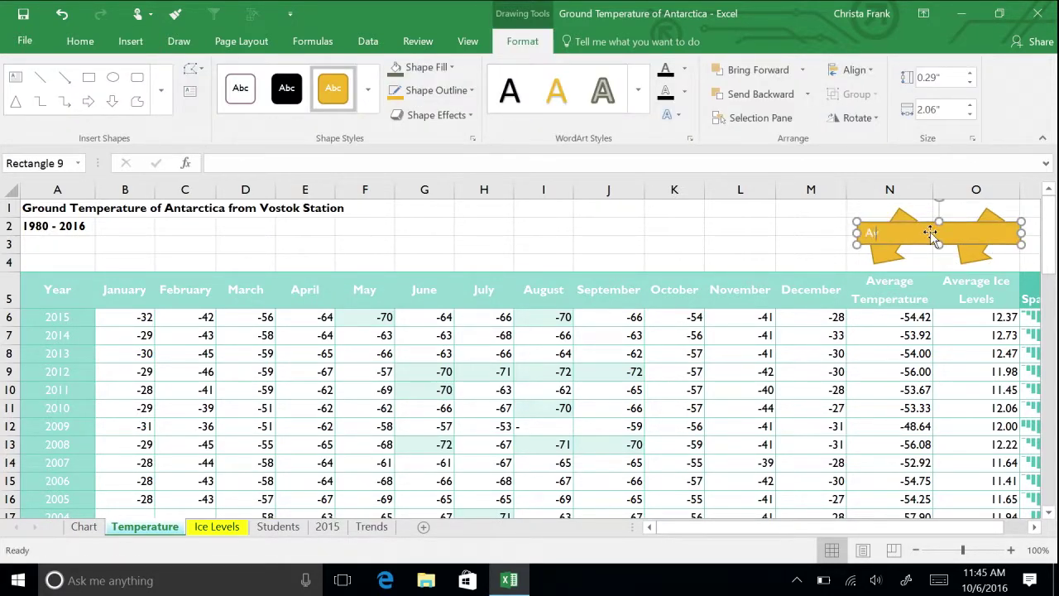
{"action": "type", "text": "ages"}
{"action": "key", "text": "Return"}
{"action": "left_click", "coordinate": [1016, 264]}
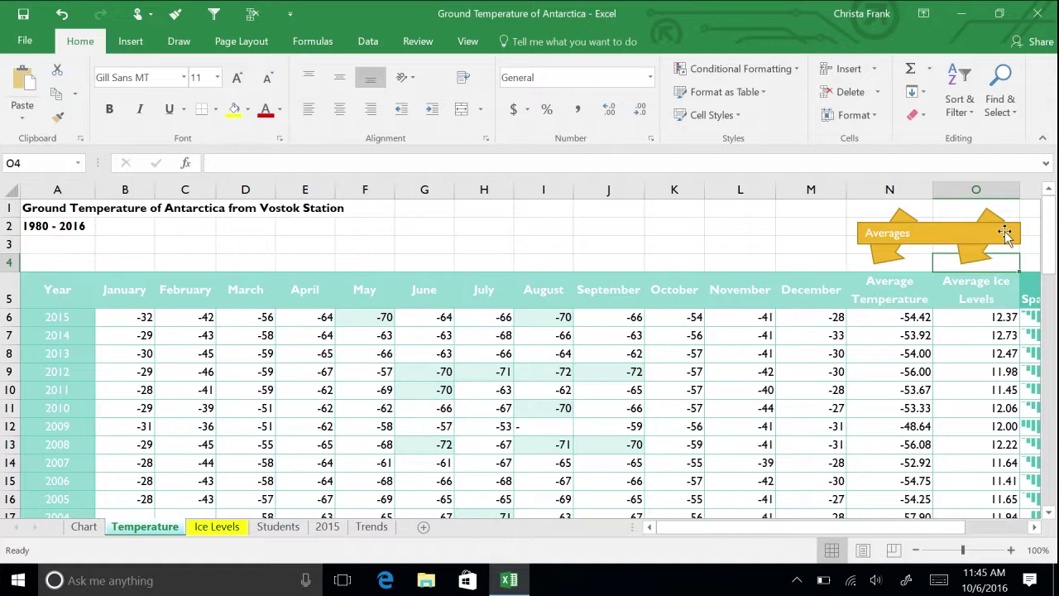
Send the Averages rectangle to the back and bring it forward again in front of both arrows
{"action": "left_click", "coordinate": [998, 235]}
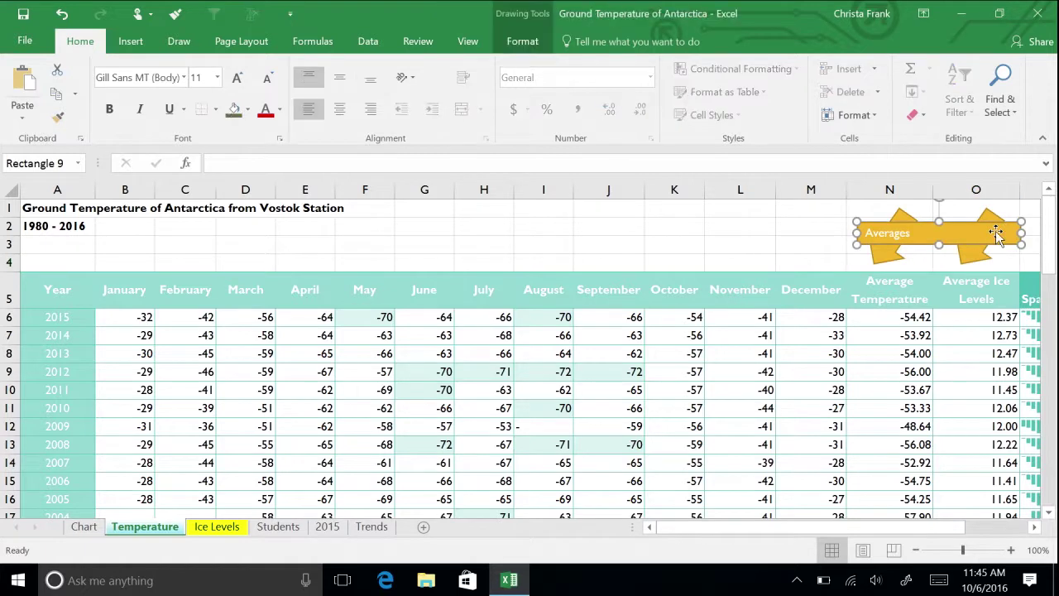
{"action": "left_click", "coordinate": [521, 41]}
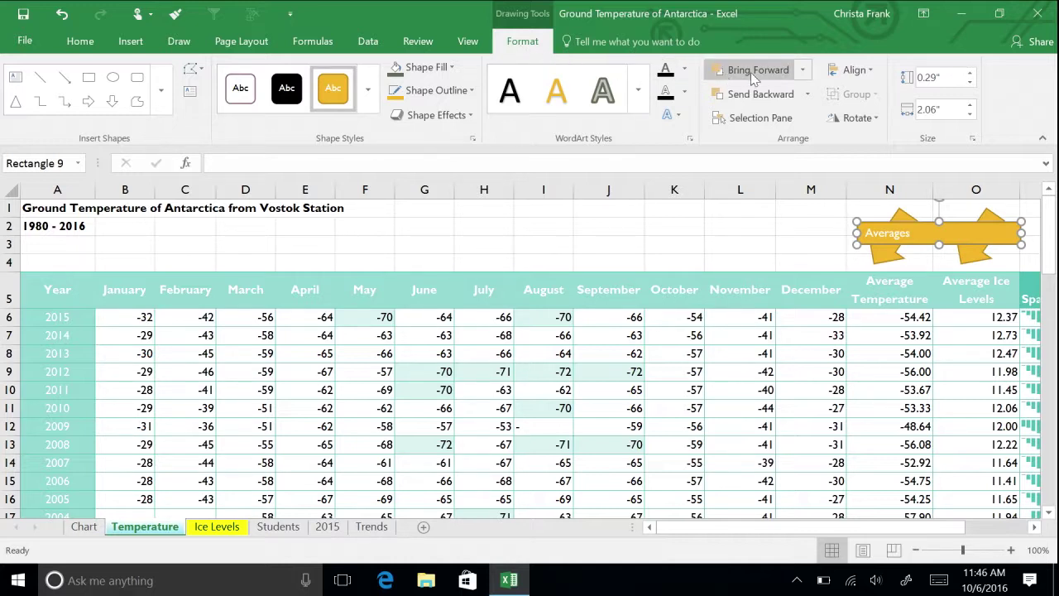
{"action": "left_click", "coordinate": [807, 95]}
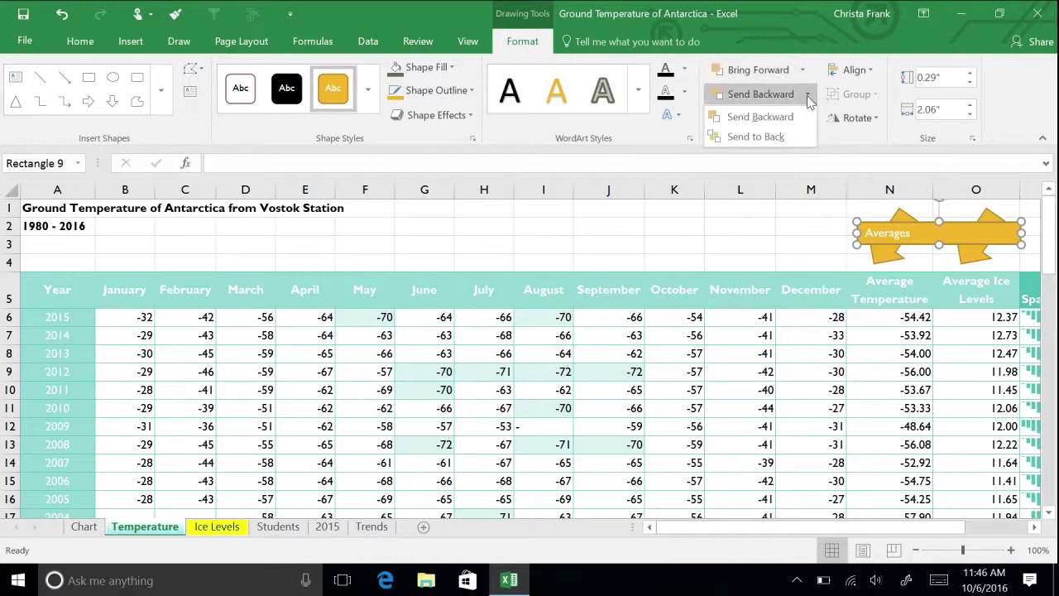
{"action": "left_click", "coordinate": [799, 137]}
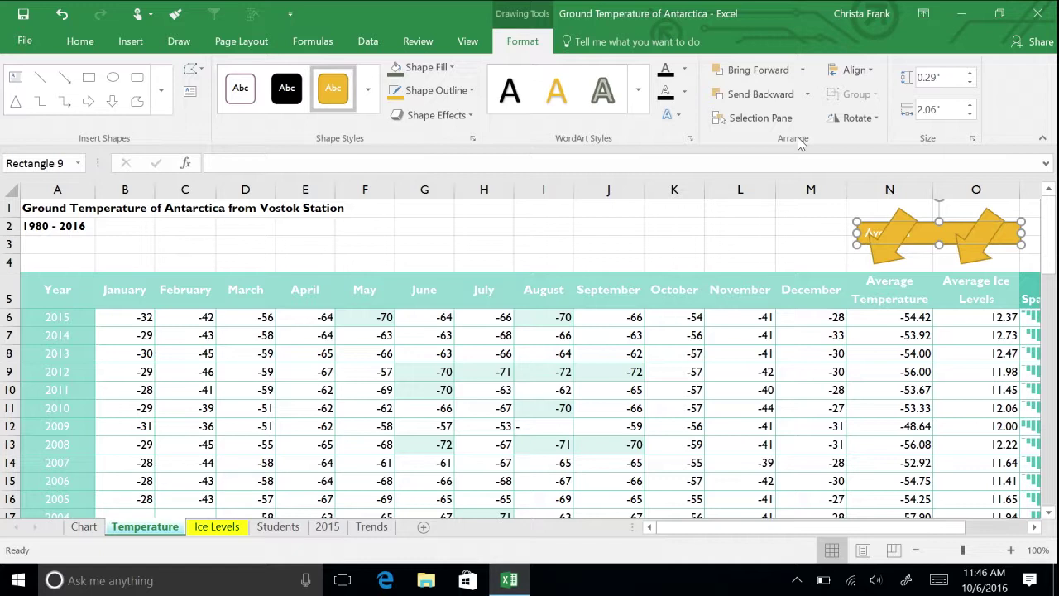
{"action": "left_click", "coordinate": [762, 72]}
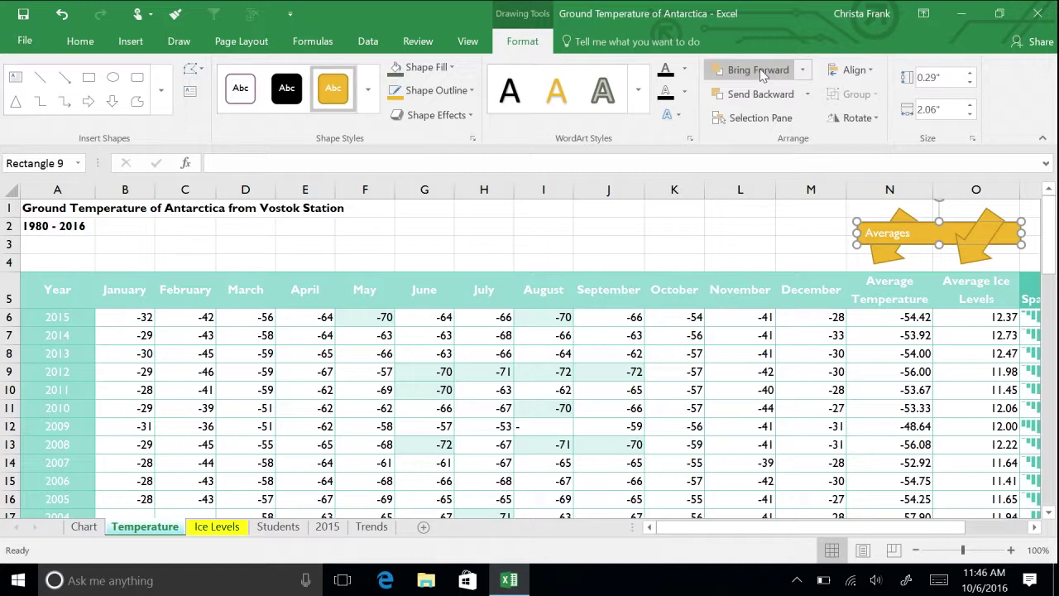
{"action": "left_click", "coordinate": [761, 73]}
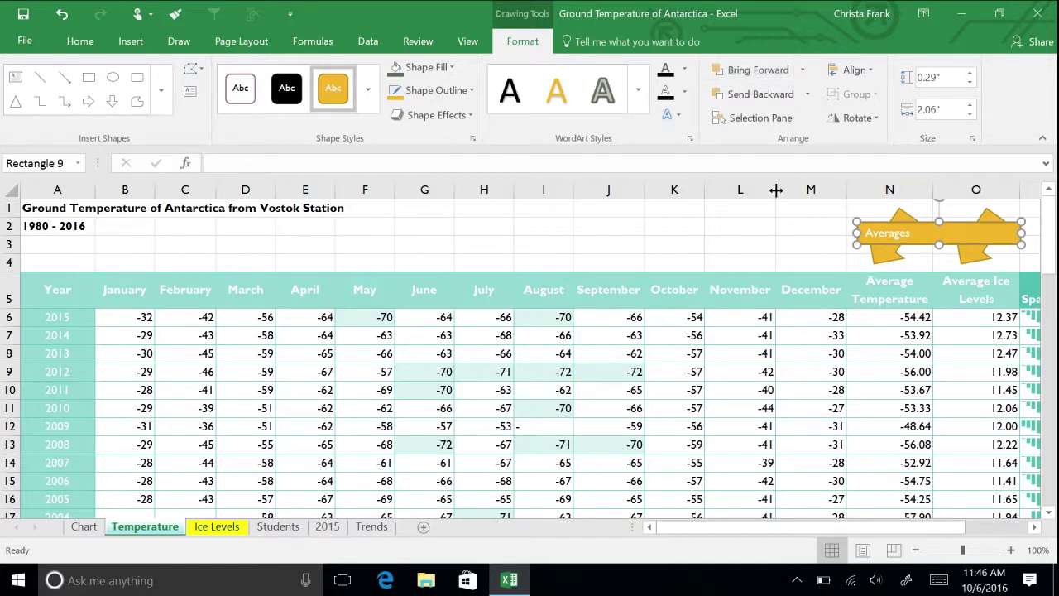
Insert a text box about 1.87" high by 1.89" wide in the empty columns beside Sparklines
{"action": "left_click", "coordinate": [137, 42]}
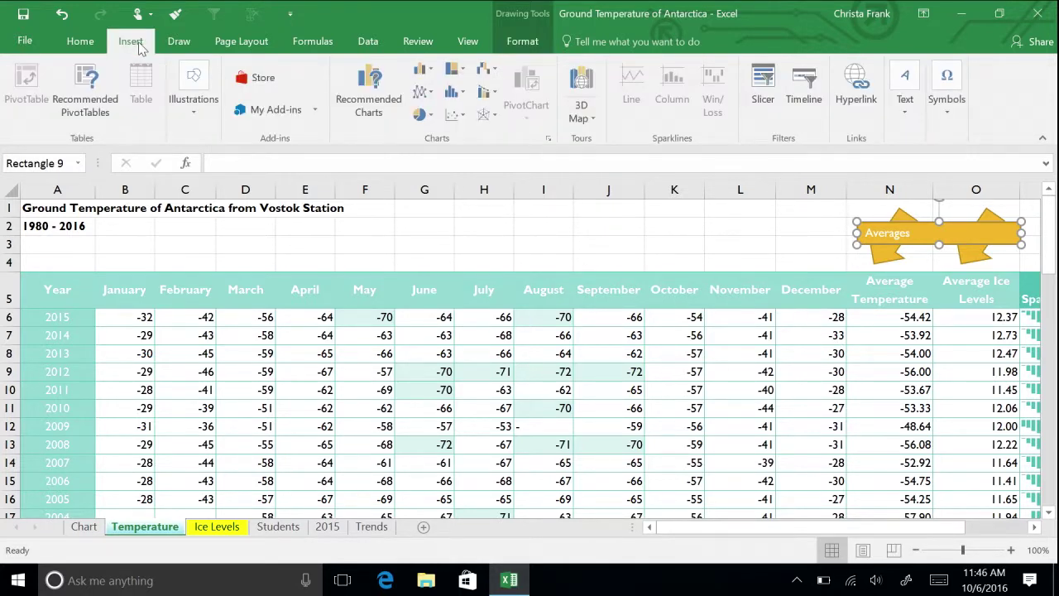
{"action": "left_click", "coordinate": [915, 115]}
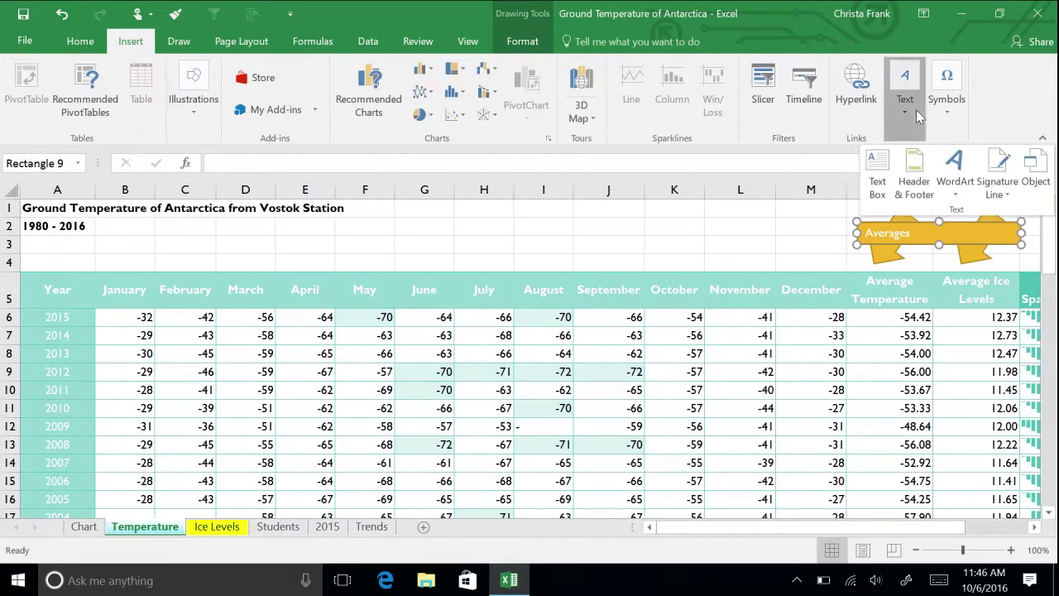
{"action": "left_click", "coordinate": [880, 172]}
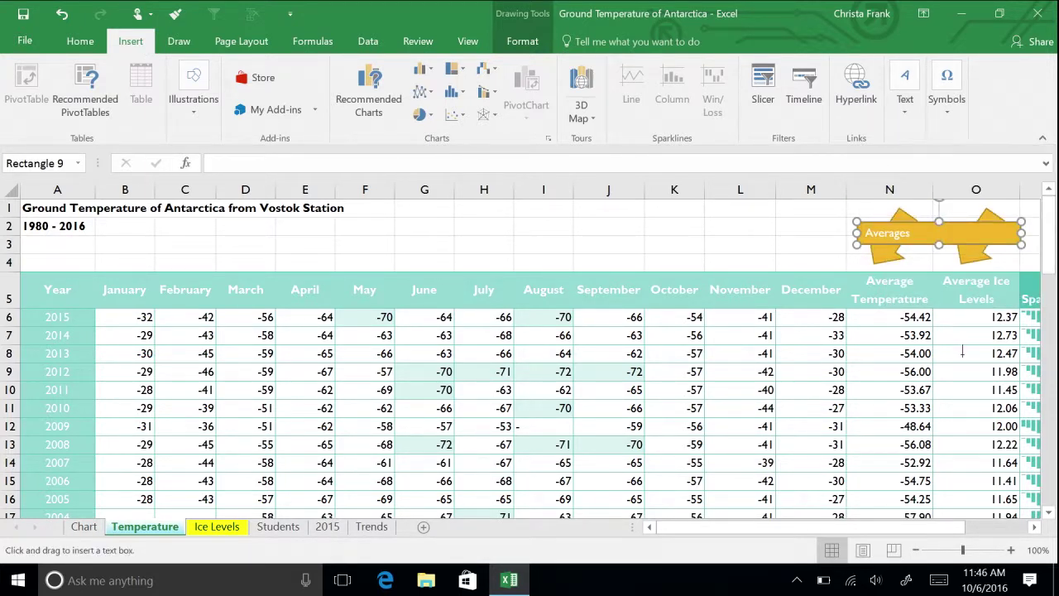
{"action": "left_click", "coordinate": [1034, 528]}
{"action": "left_click", "coordinate": [1034, 528]}
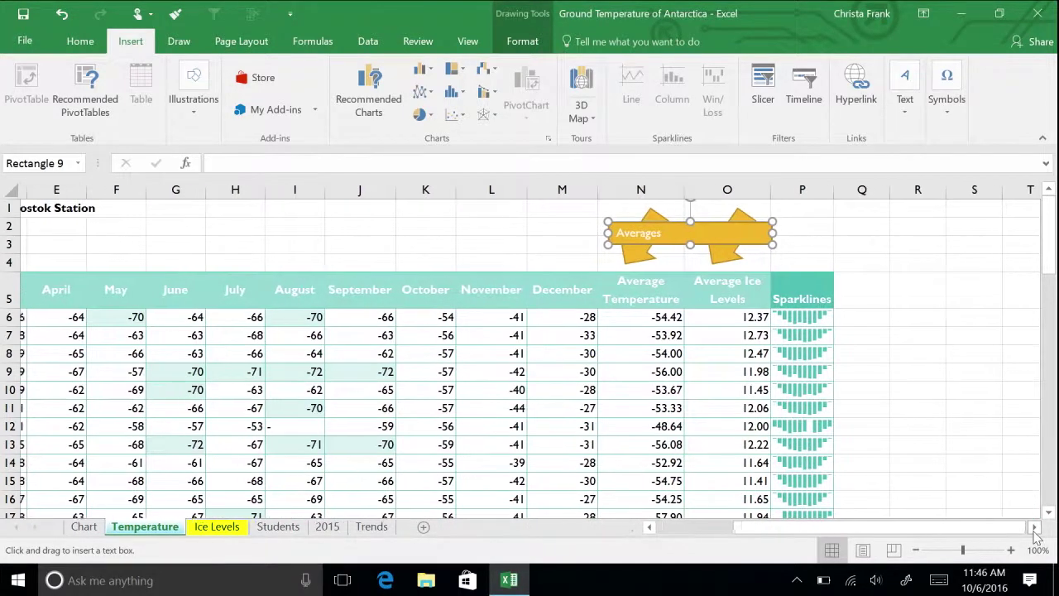
{"action": "left_click_drag", "start_coordinate": [864, 283], "coordinate": [1015, 430]}
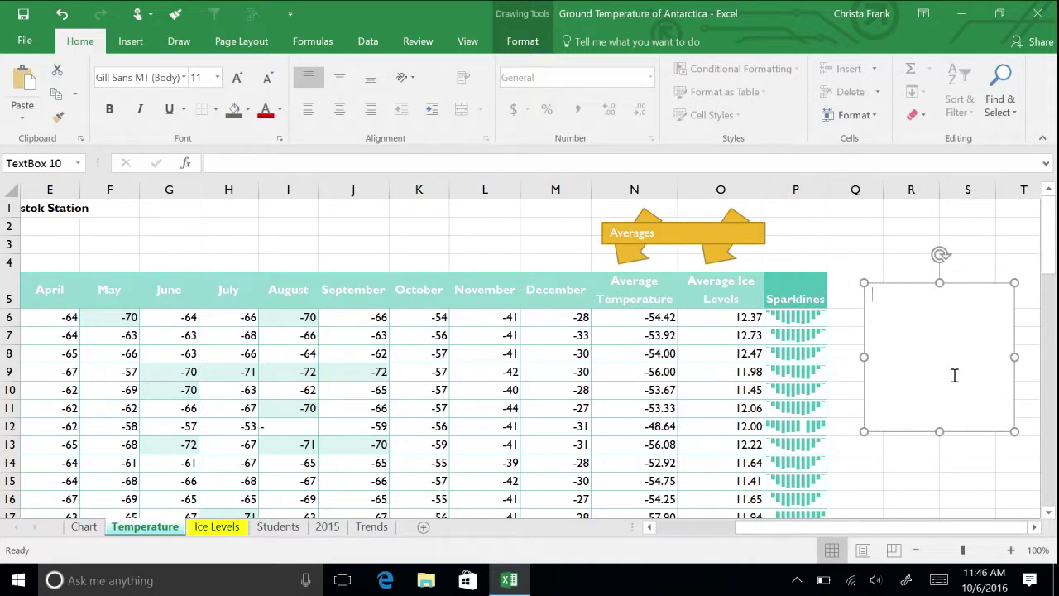
Enter in the text box: "The average temperature in Antarctica rose two degrees between 1983 and 2015. The average ice level also rose slightly."
{"action": "type", "text": "The average temperature "}
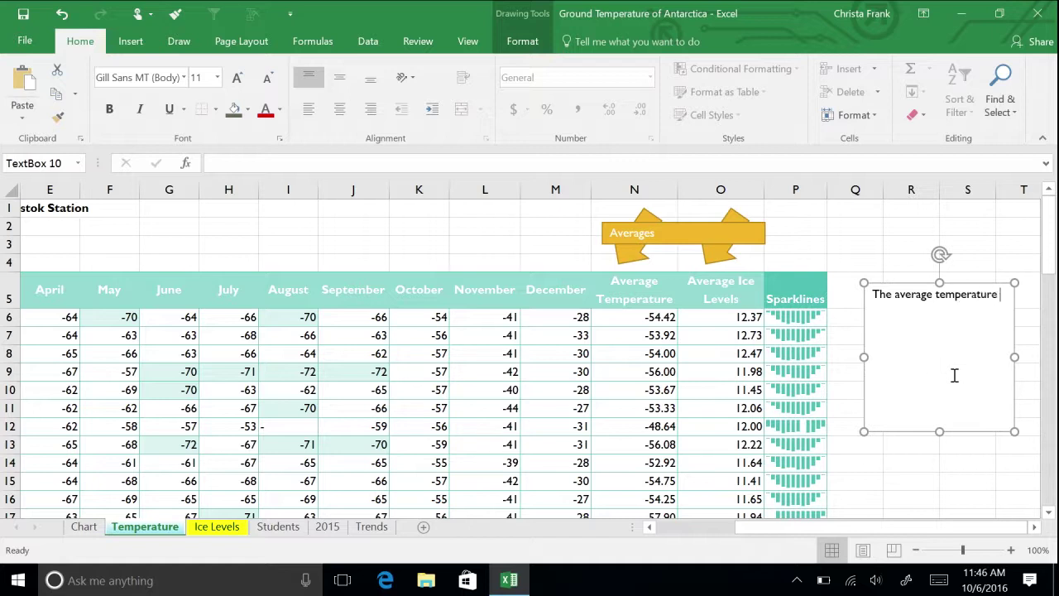
{"action": "type", "text": "in Antarctica rose two degrees between 1983 and 20"}
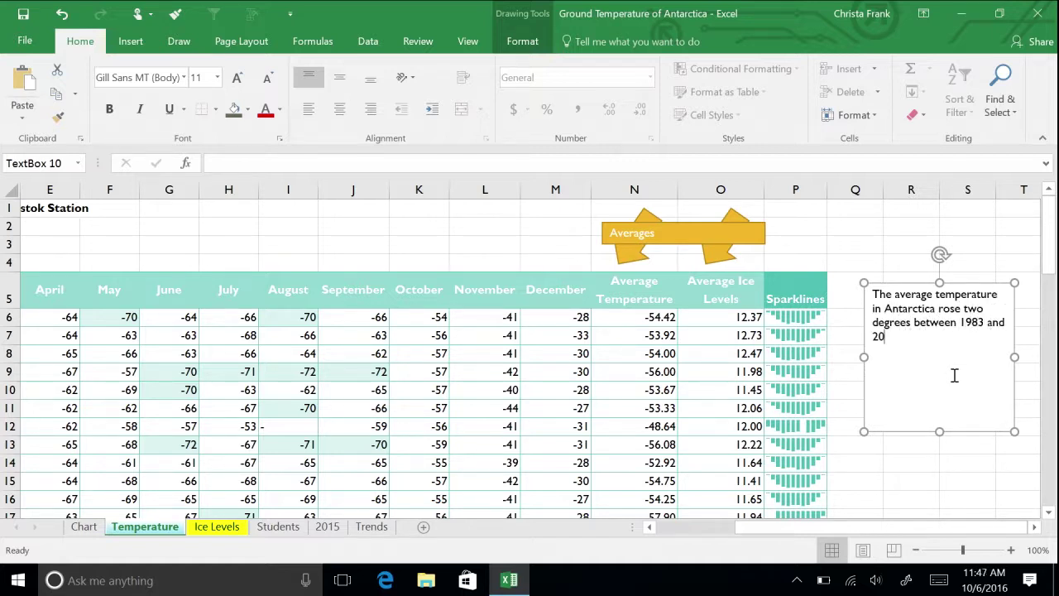
{"action": "type", "text": "15.  The average ice level also"}
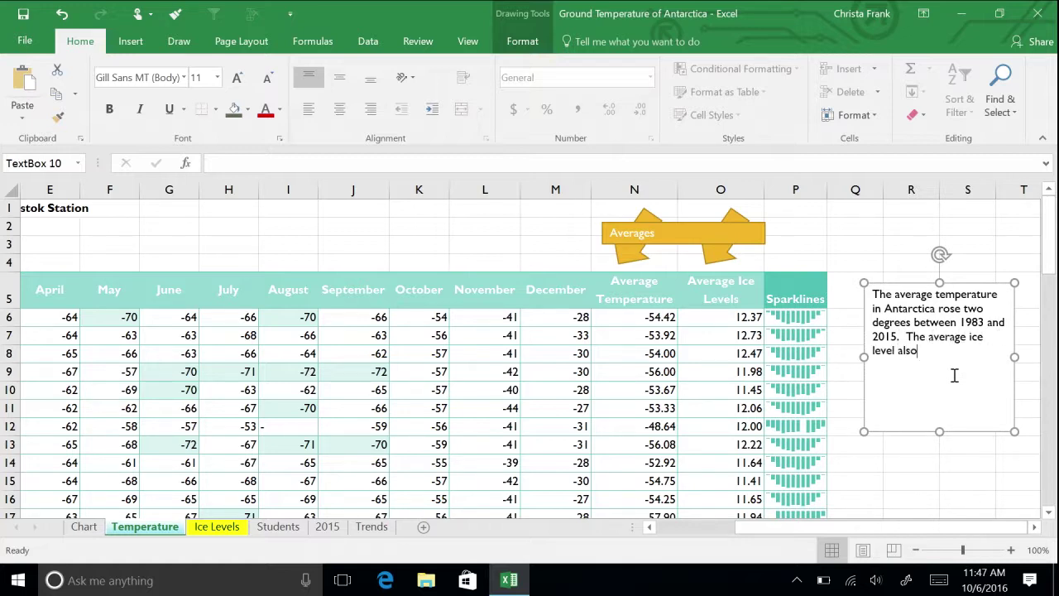
{"action": "type", "text": " rose slightly."}
Set the text box's shape outline to the gold theme color
{"action": "left_click", "coordinate": [524, 43]}
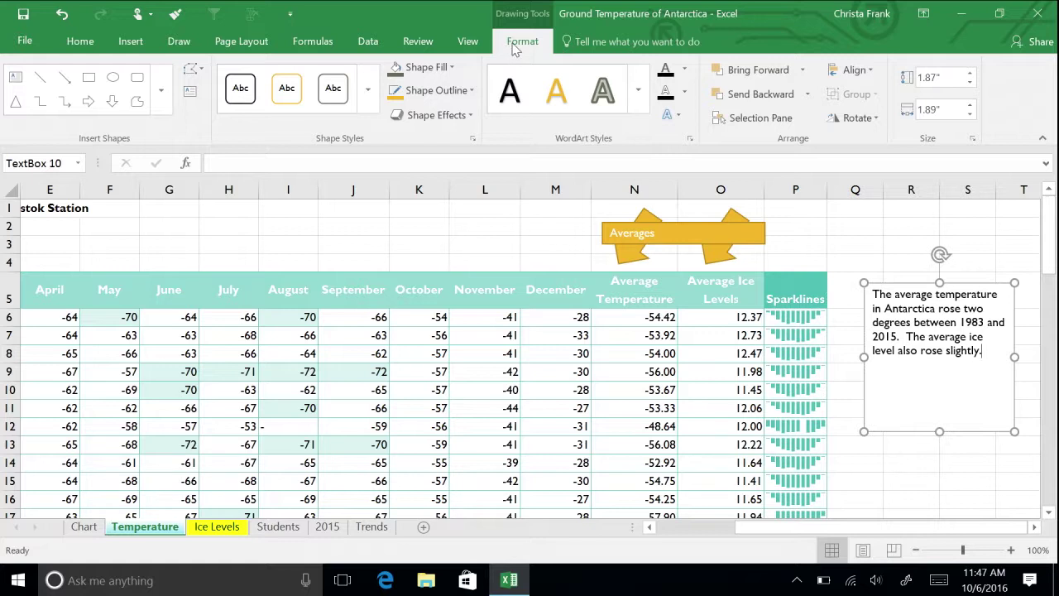
{"action": "left_click", "coordinate": [473, 90]}
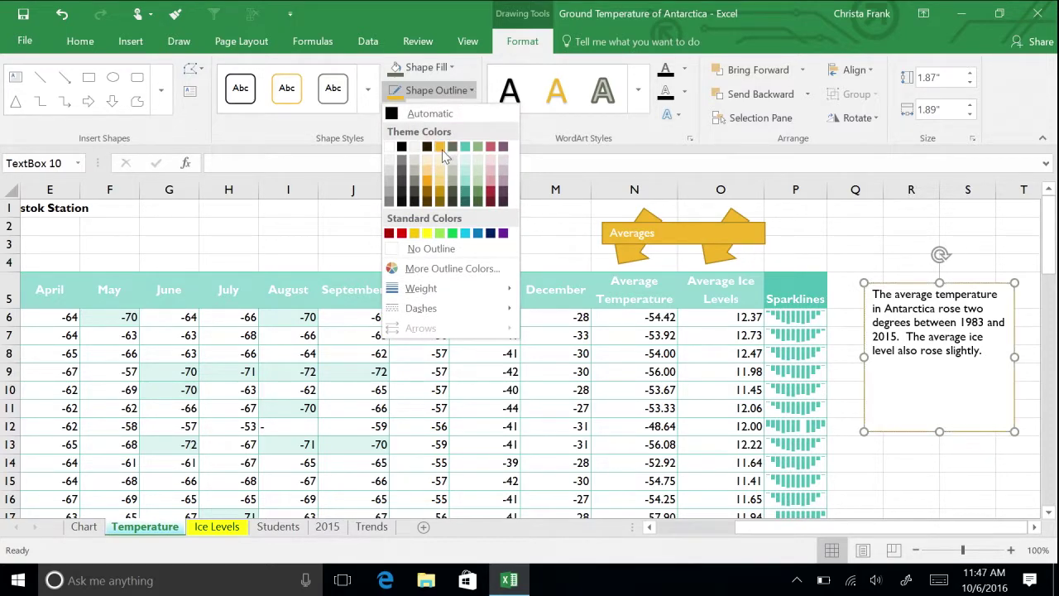
{"action": "left_click", "coordinate": [442, 150]}
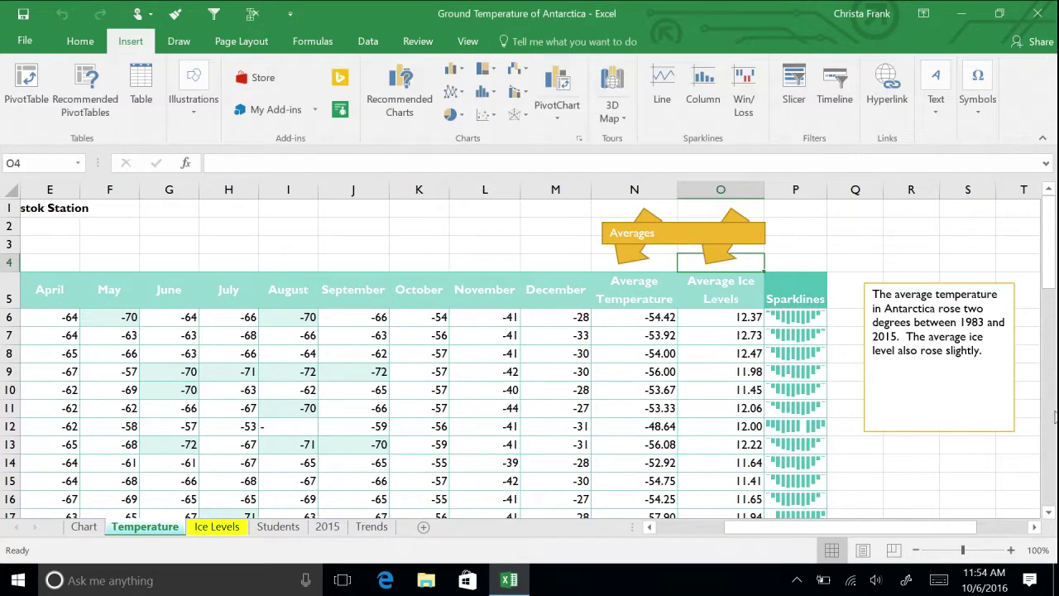
Add a new worksheet and move it to the end of the workbook, after Trends
{"action": "left_click", "coordinate": [423, 527]}
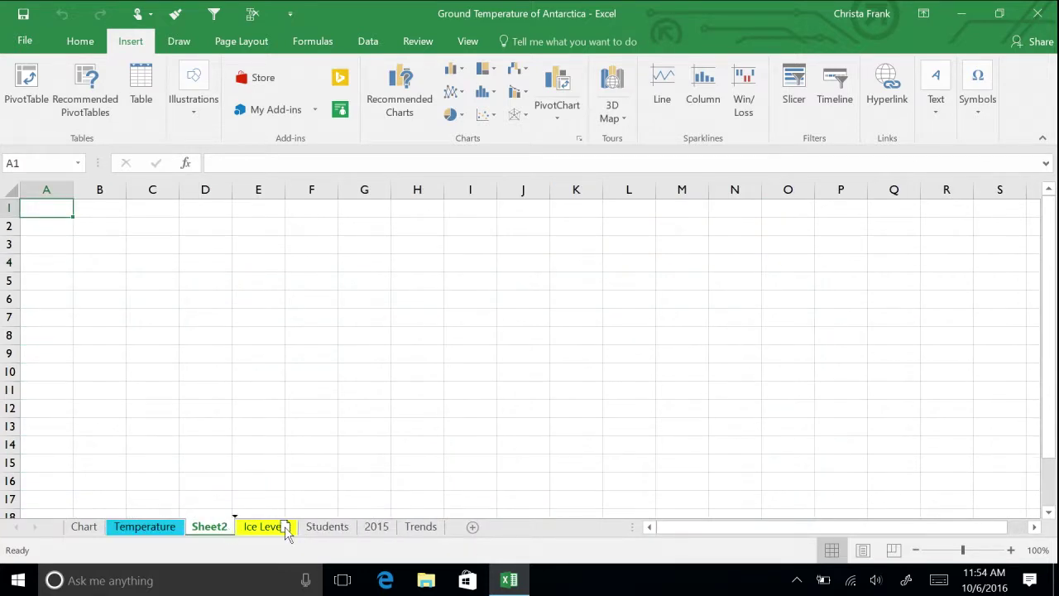
{"action": "left_click_drag", "start_coordinate": [286, 531], "coordinate": [472, 530]}
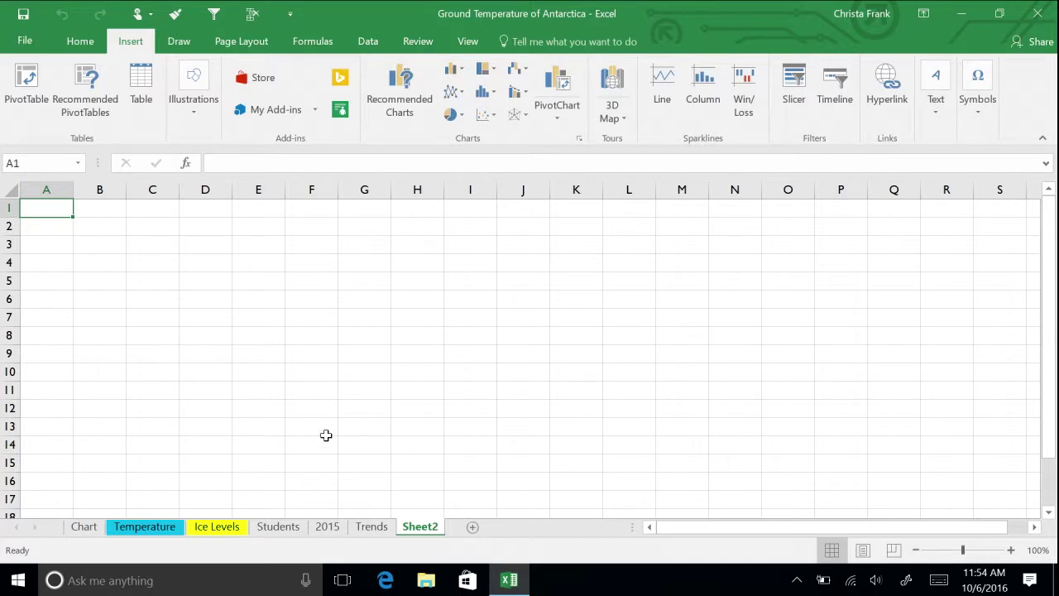
Search Bing online pictures for "Antarctica" and insert the blue-and-white map labelled East and West Antarctica on the new sheet
{"action": "left_click", "coordinate": [195, 99]}
{"action": "left_click", "coordinate": [221, 176]}
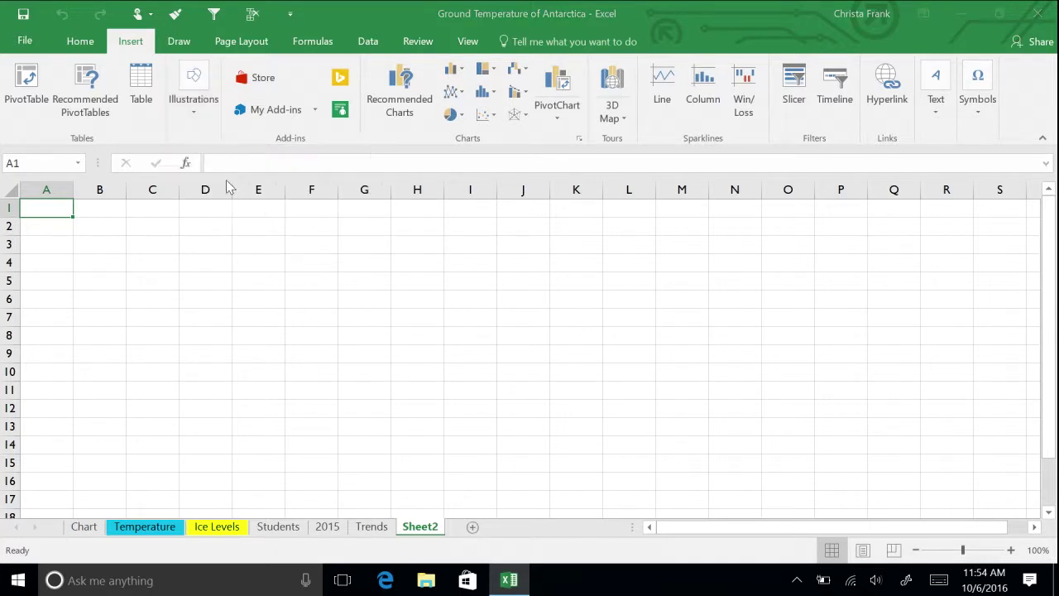
{"action": "type", "text": "Antarctica"}
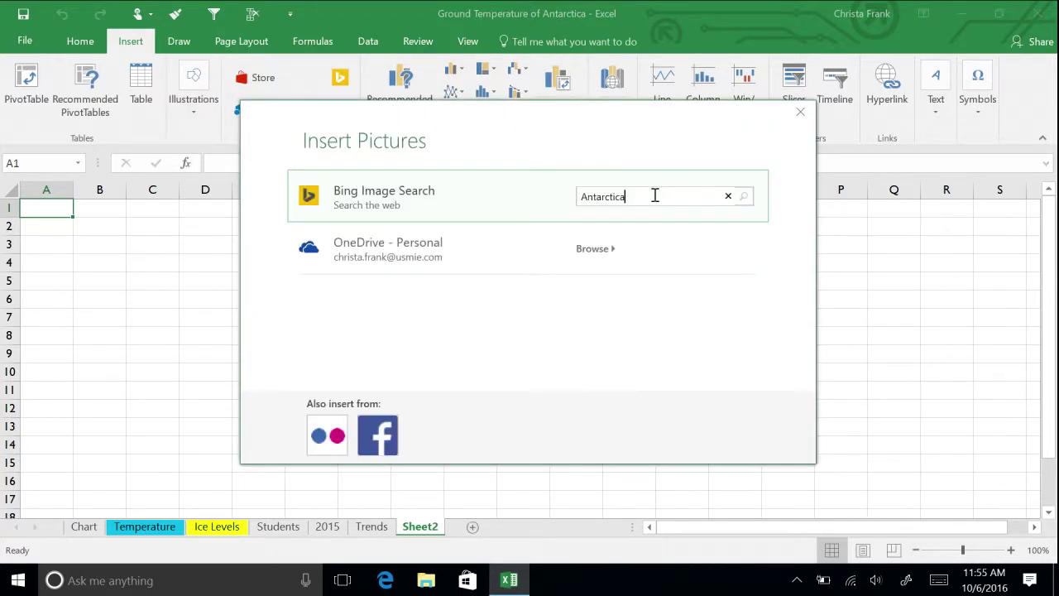
{"action": "key", "text": "Return"}
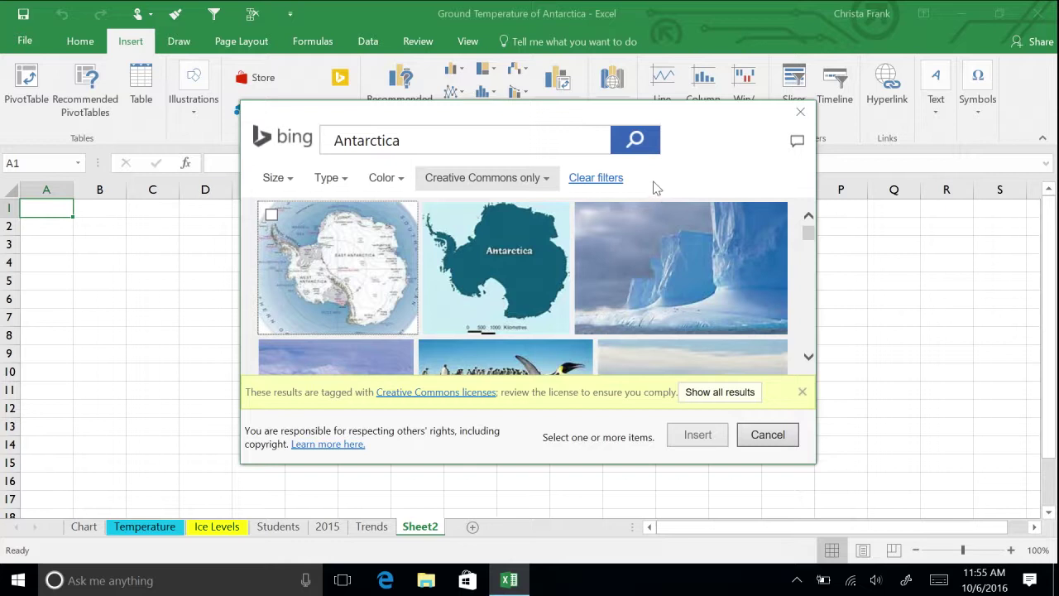
{"action": "left_click", "coordinate": [335, 263]}
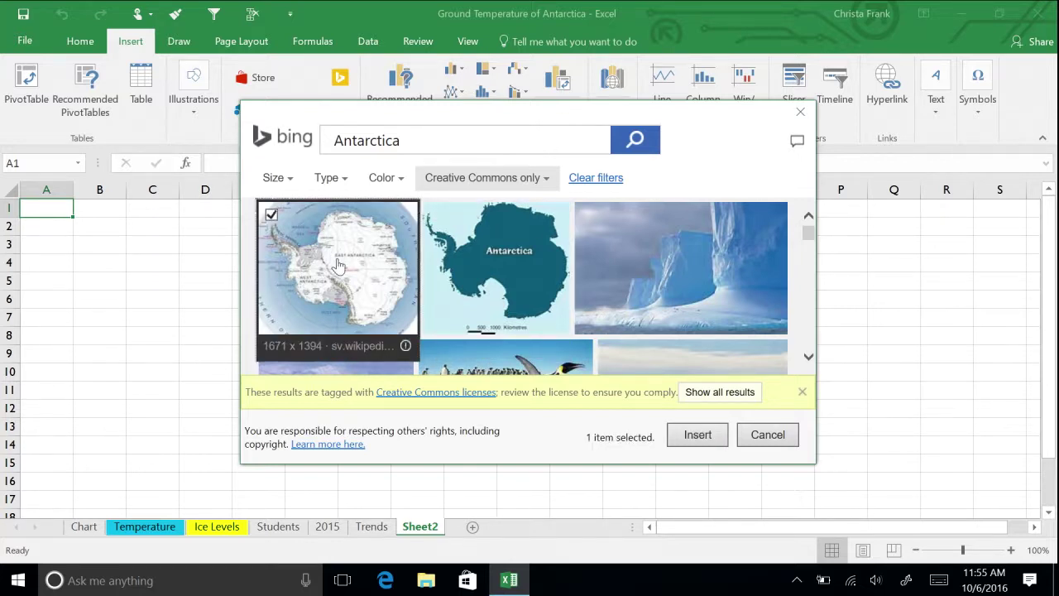
{"action": "left_click", "coordinate": [692, 436]}
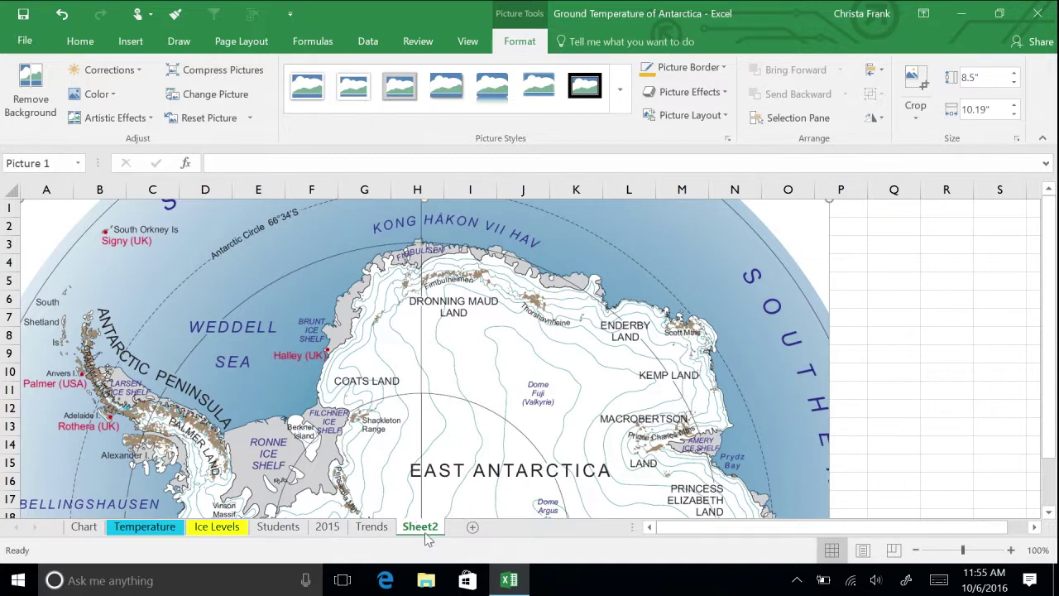
Rename the new worksheet containing the Antarctica map picture as "Map"
{"action": "left_click_drag", "start_coordinate": [424, 532], "coordinate": [426, 534]}
{"action": "type", "text": "Map"}
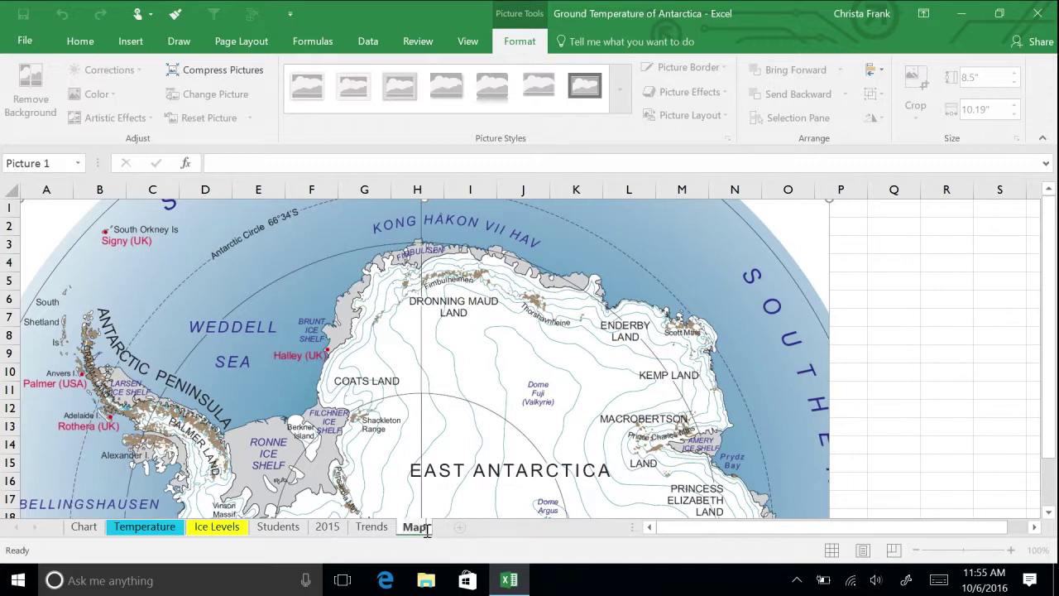
{"action": "left_click", "coordinate": [915, 409]}
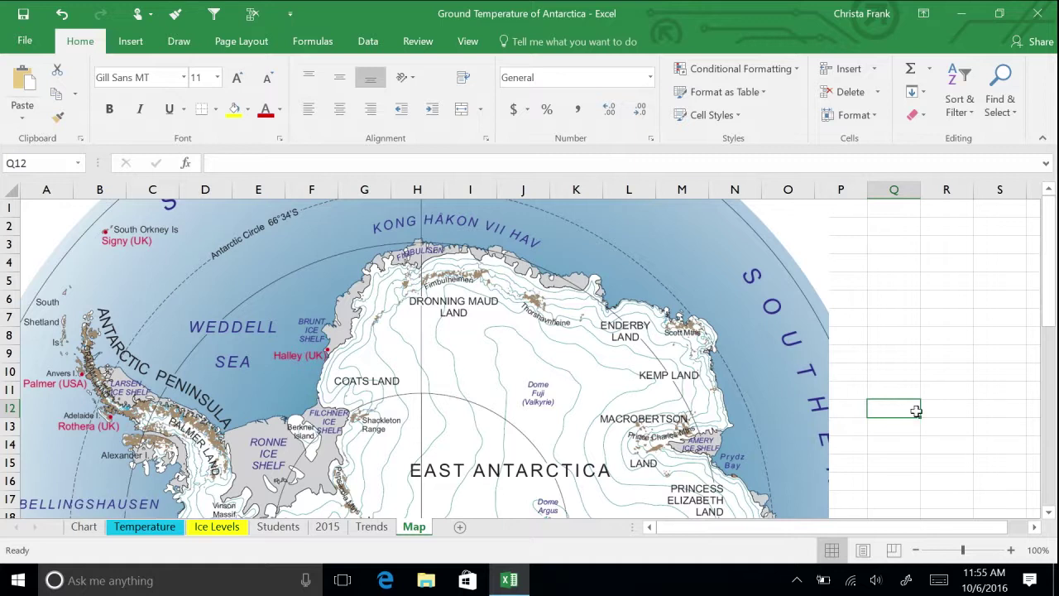
Try recoloring the Antarctica map picture in pure black and white
{"action": "left_click", "coordinate": [652, 407]}
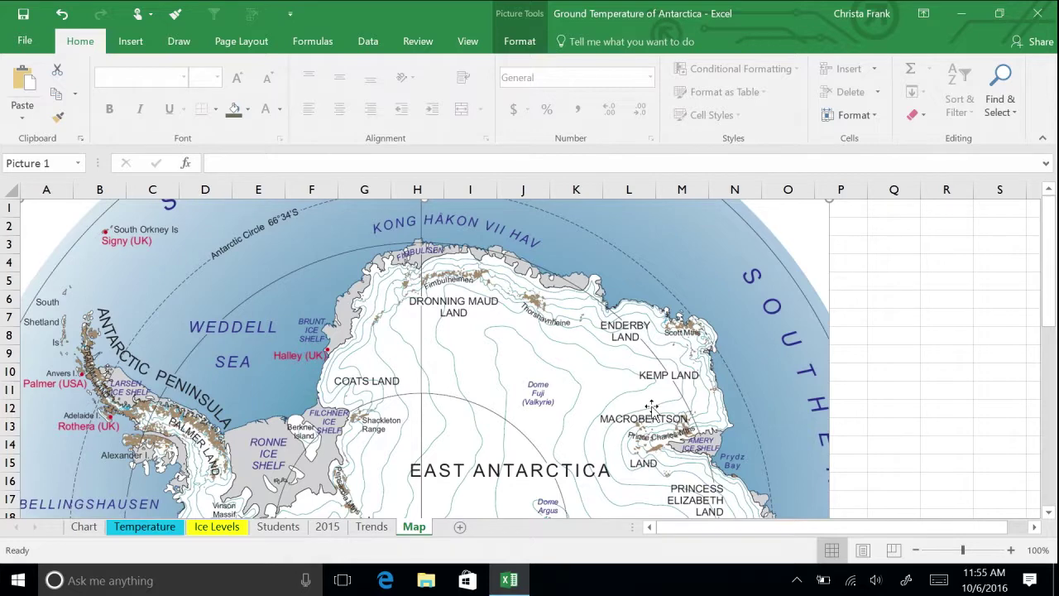
{"action": "left_click", "coordinate": [526, 43]}
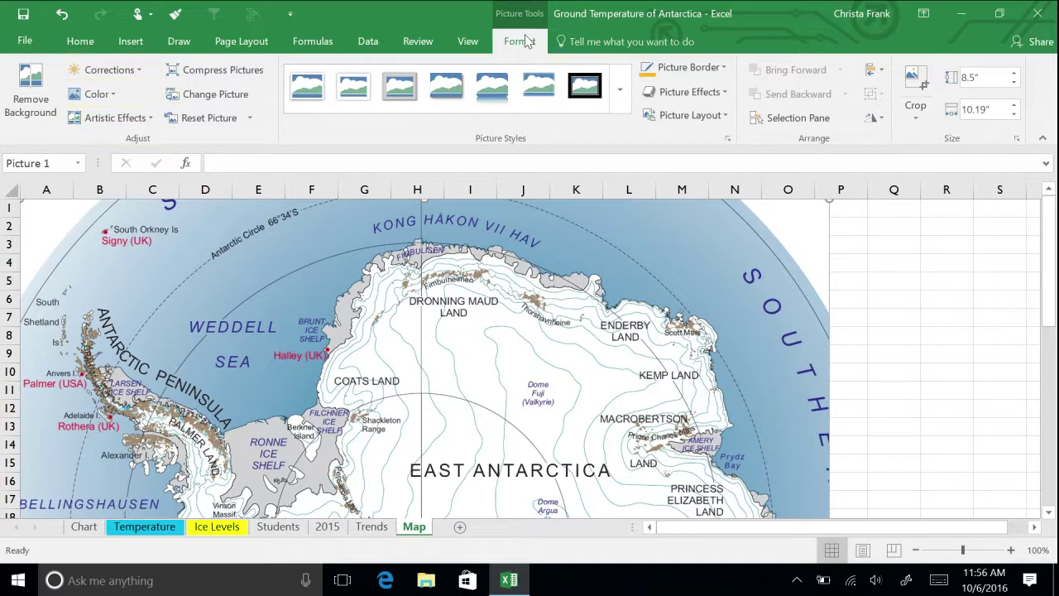
{"action": "left_click", "coordinate": [93, 94]}
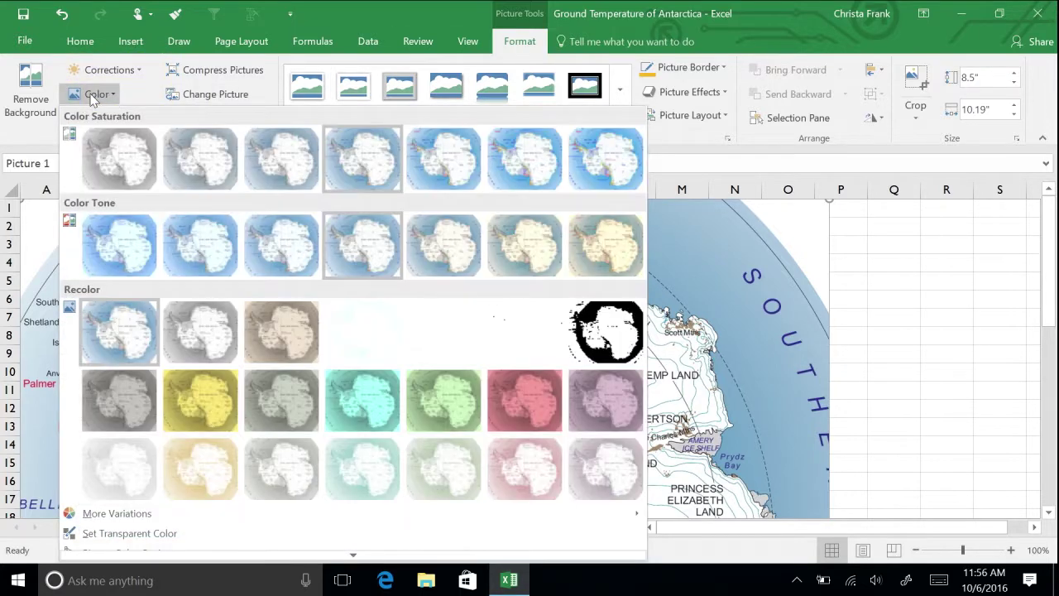
{"action": "left_click", "coordinate": [615, 344]}
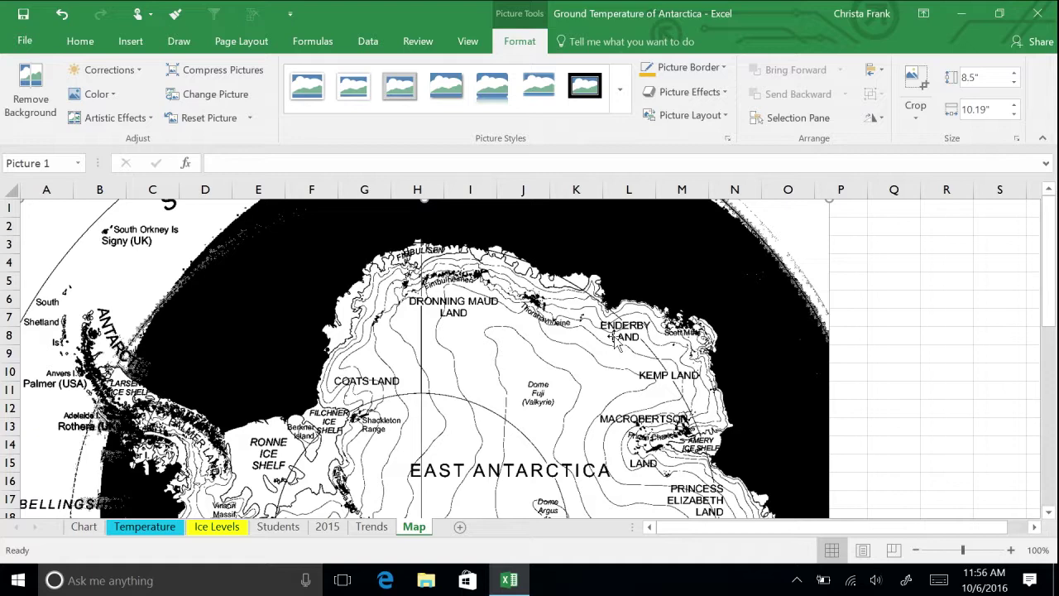
Try a rounded, bevelled rectangle picture style on the map, and discard all formatting changes made to the picture
{"action": "left_click", "coordinate": [620, 90]}
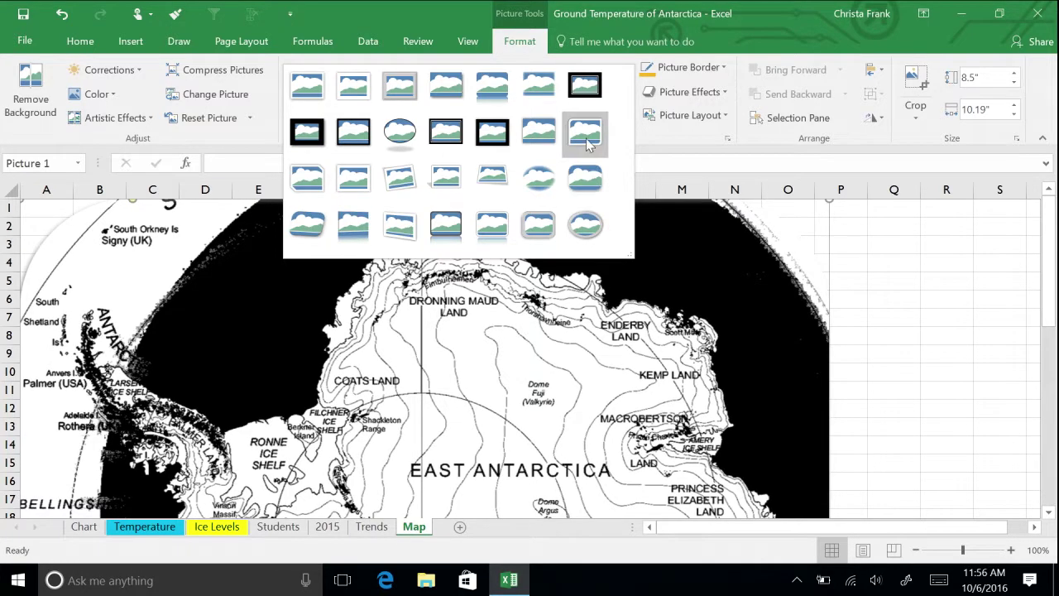
{"action": "left_click", "coordinate": [589, 182]}
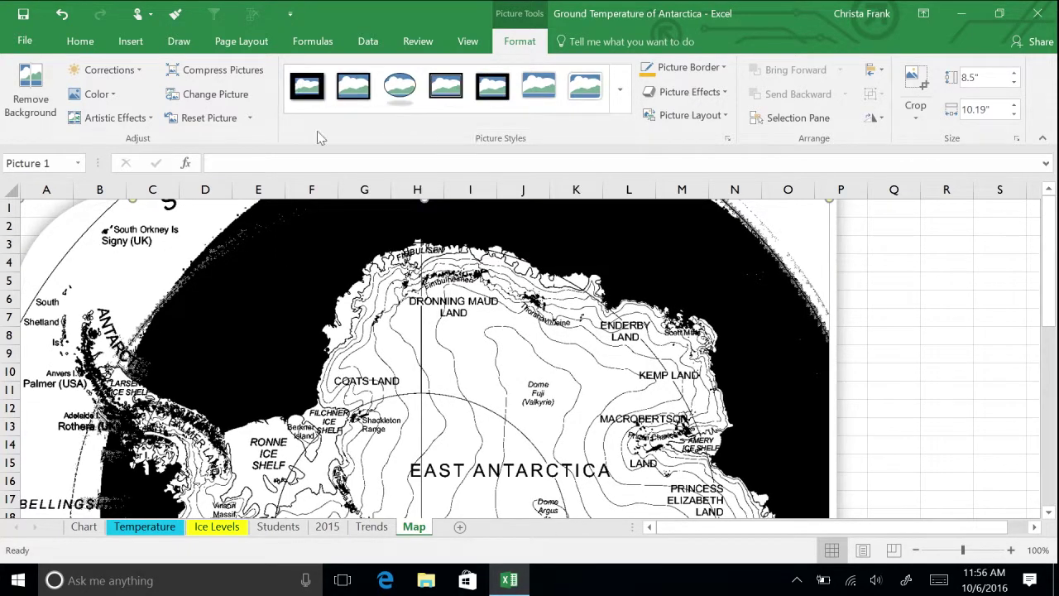
{"action": "left_click", "coordinate": [249, 119]}
{"action": "left_click", "coordinate": [215, 118]}
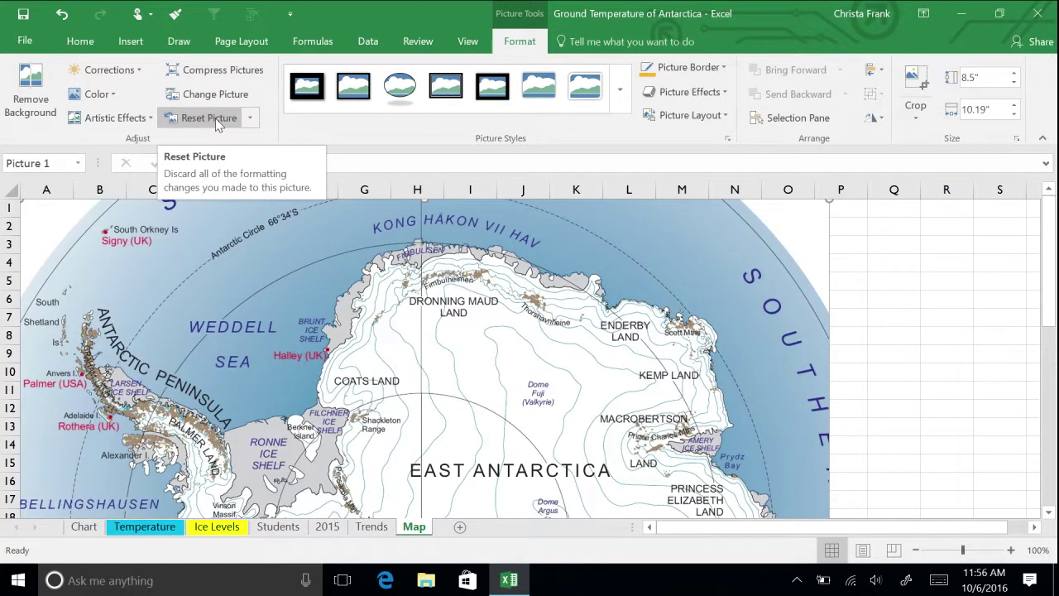
Open the map picture's size settings and reduce its height to 5.7" with the aspect ratio locked
{"action": "right_click", "coordinate": [384, 260]}
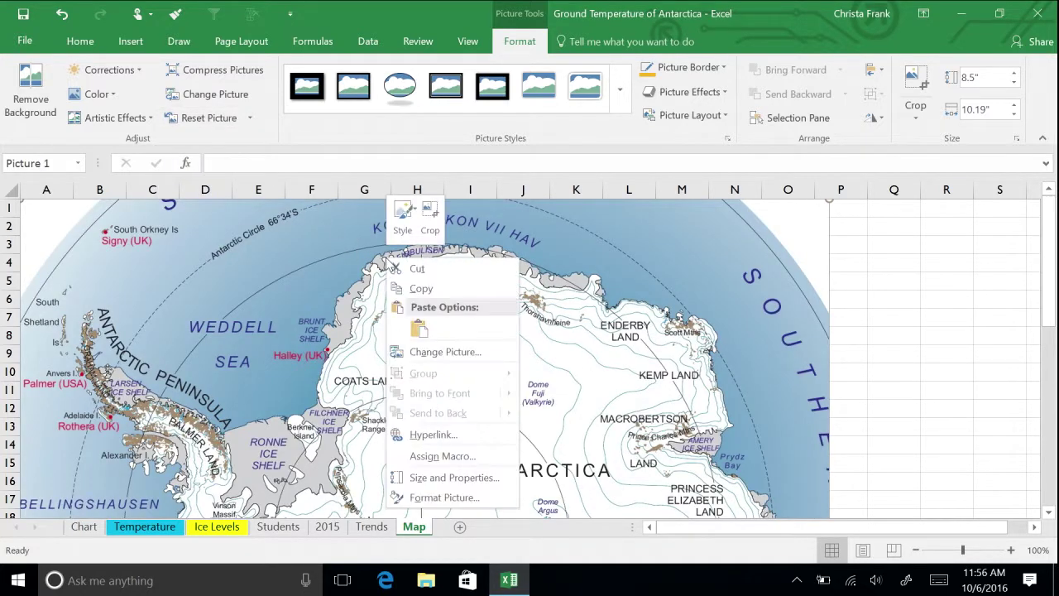
{"action": "left_click", "coordinate": [454, 478]}
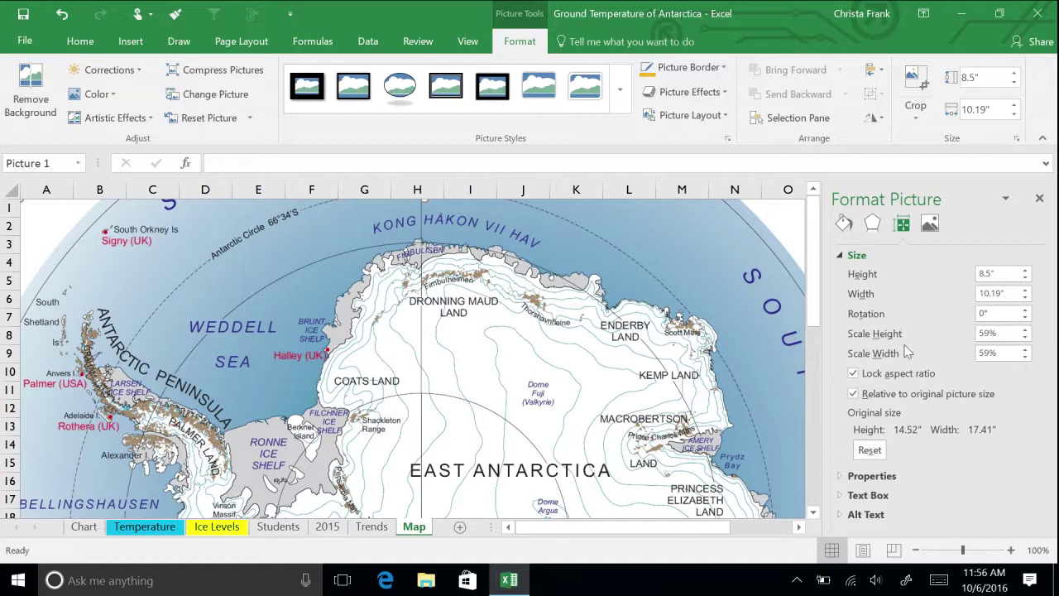
{"action": "left_click", "coordinate": [1025, 279]}
{"action": "left_click", "coordinate": [1025, 278]}
{"action": "left_click", "coordinate": [1025, 278]}
{"action": "left_click", "coordinate": [1025, 278]}
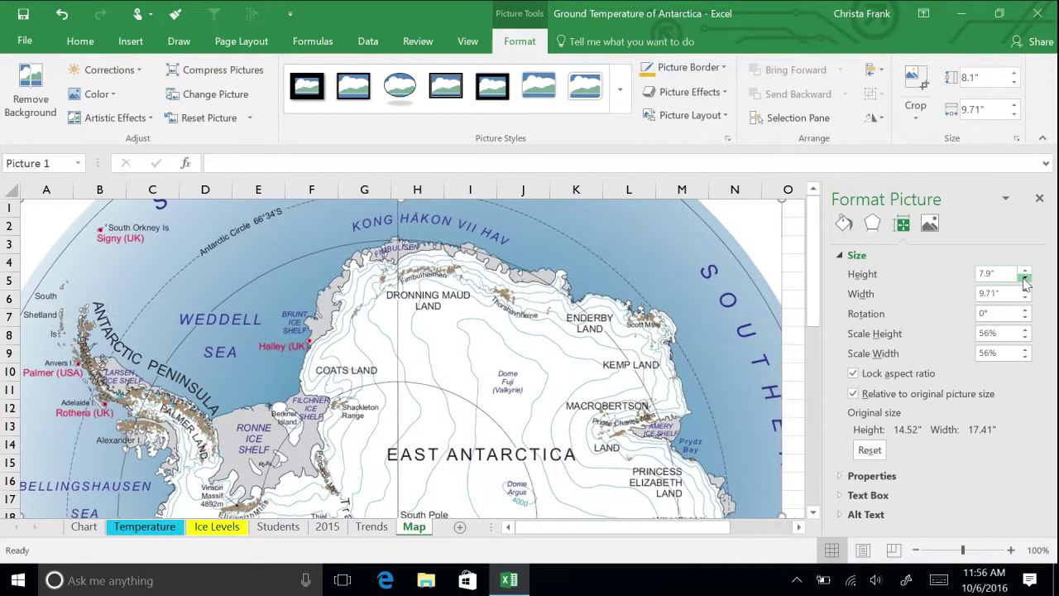
{"action": "left_click", "coordinate": [1025, 278]}
{"action": "left_click", "coordinate": [1026, 278]}
{"action": "left_click", "coordinate": [1026, 278]}
{"action": "left_click", "coordinate": [1025, 279]}
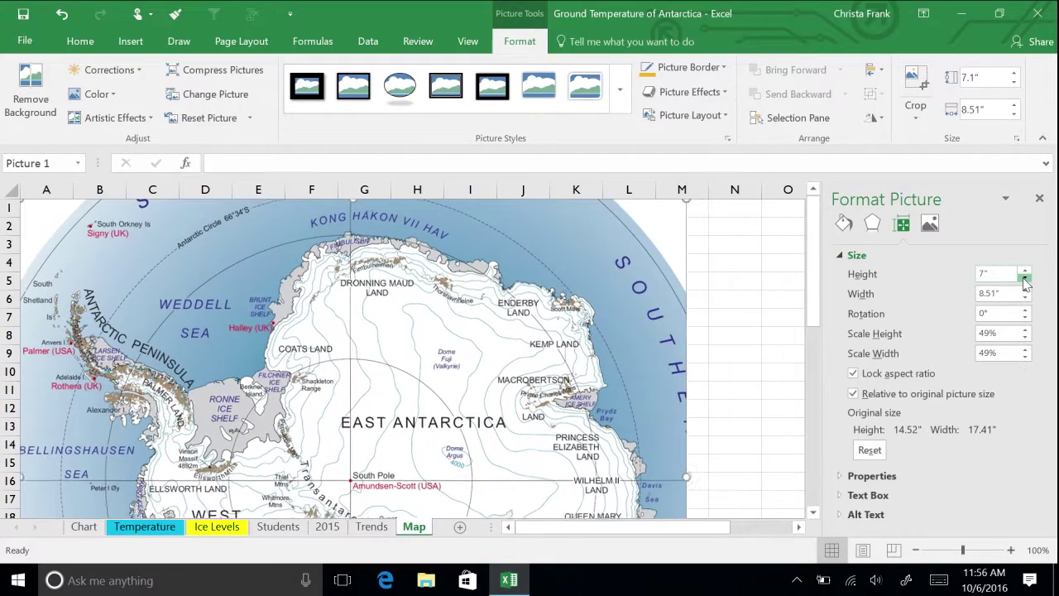
{"action": "left_click", "coordinate": [1025, 279]}
{"action": "left_click", "coordinate": [1026, 279]}
{"action": "left_click", "coordinate": [1026, 279]}
{"action": "left_click", "coordinate": [1025, 279]}
{"action": "left_click", "coordinate": [1026, 279]}
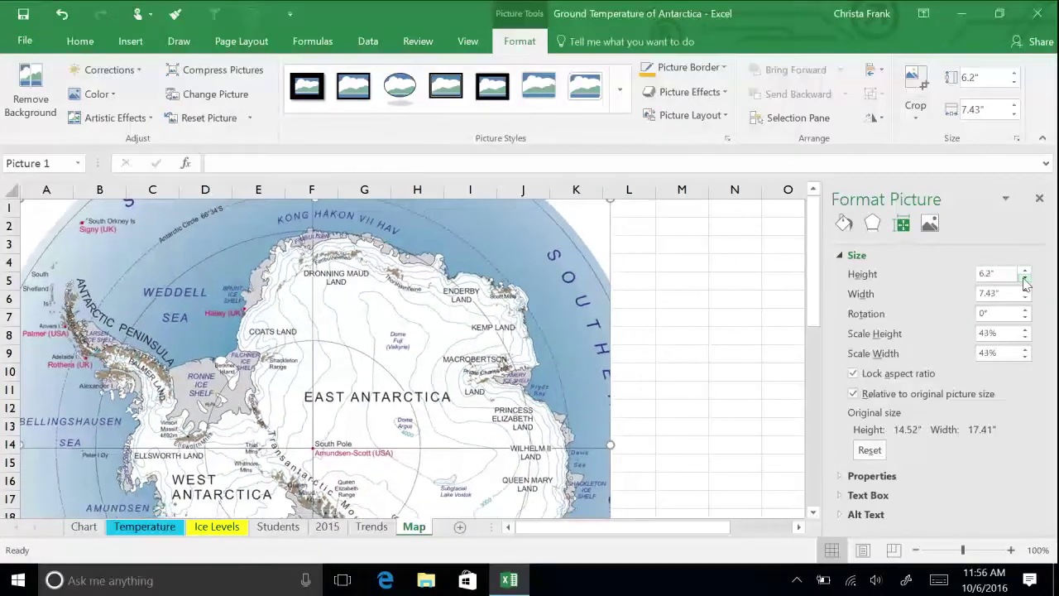
{"action": "left_click", "coordinate": [1026, 279]}
{"action": "left_click", "coordinate": [1025, 279]}
{"action": "left_click", "coordinate": [1026, 279]}
{"action": "left_click", "coordinate": [1026, 279]}
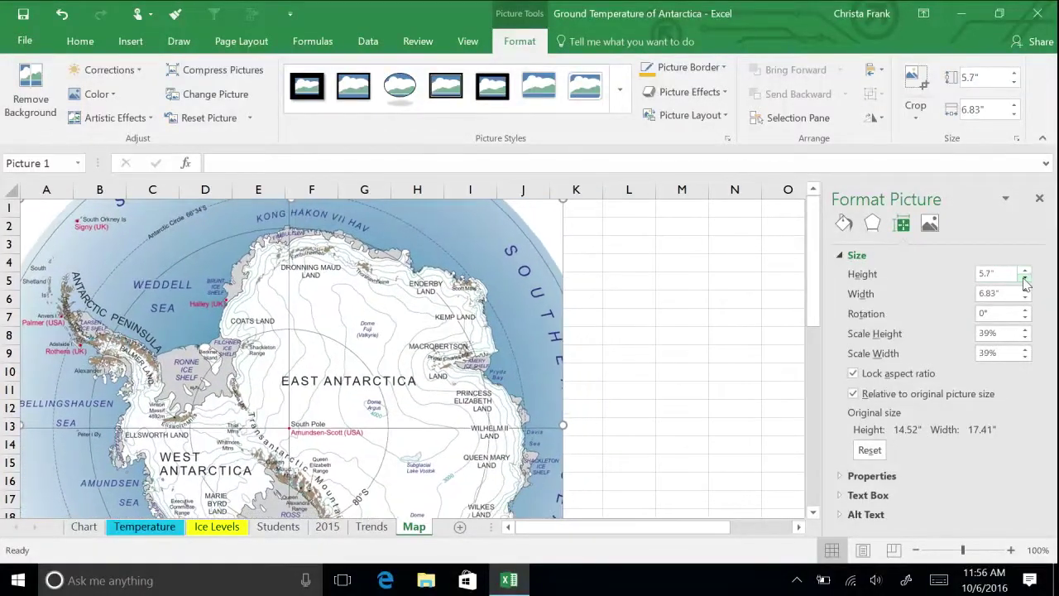
Set the map picture's height to 5" with the aspect ratio locked
{"action": "left_click", "coordinate": [999, 273]}
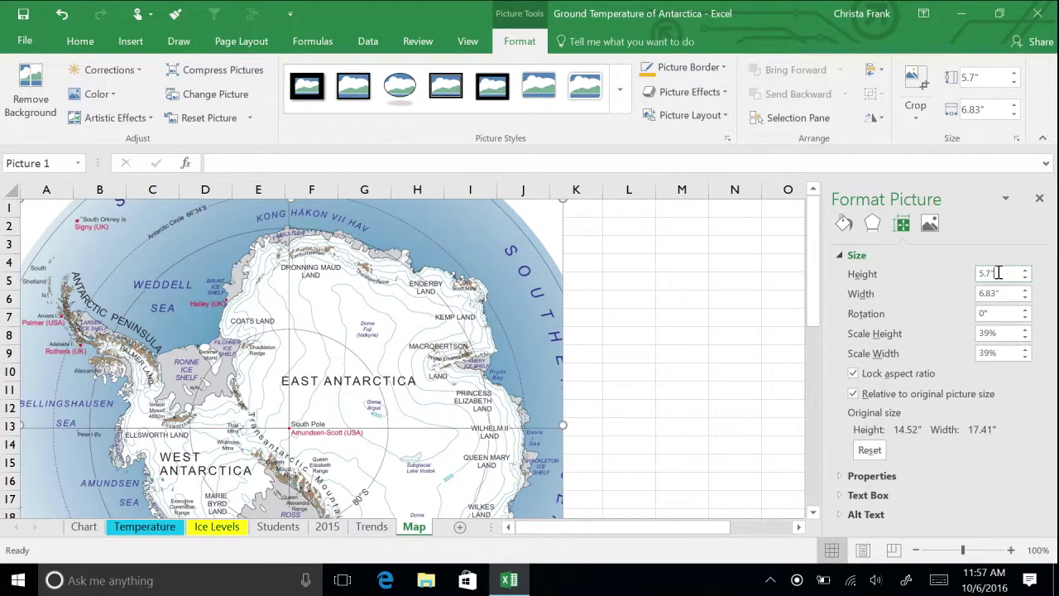
{"action": "double_click", "coordinate": [999, 273]}
{"action": "type", "text": "5"}
{"action": "key", "text": "Return"}
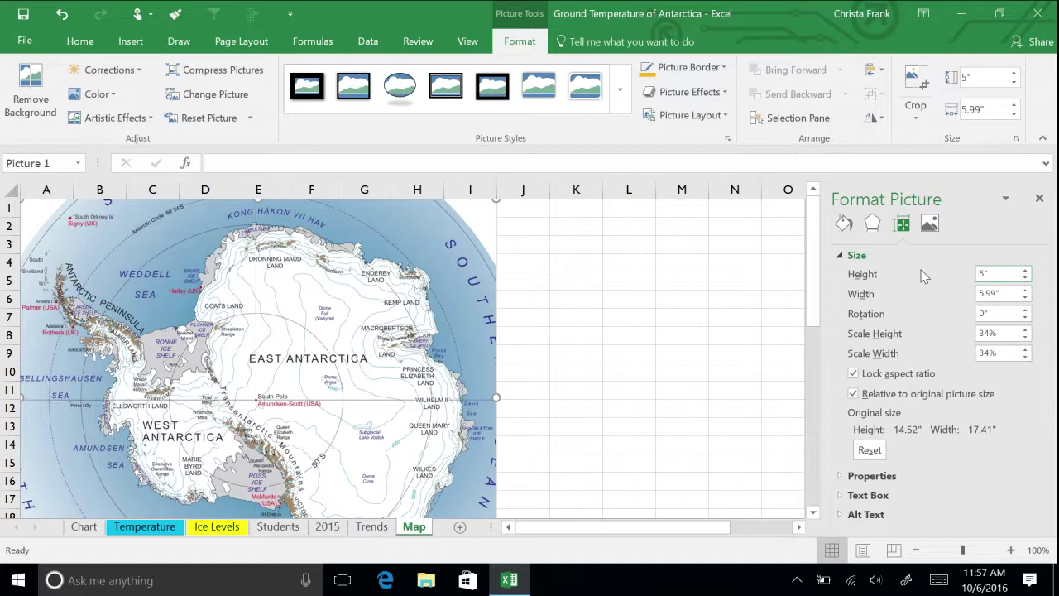
Check the workbook for accessibility issues and close the picture formatting settings, keeping the inspection results open
{"action": "left_click", "coordinate": [22, 43]}
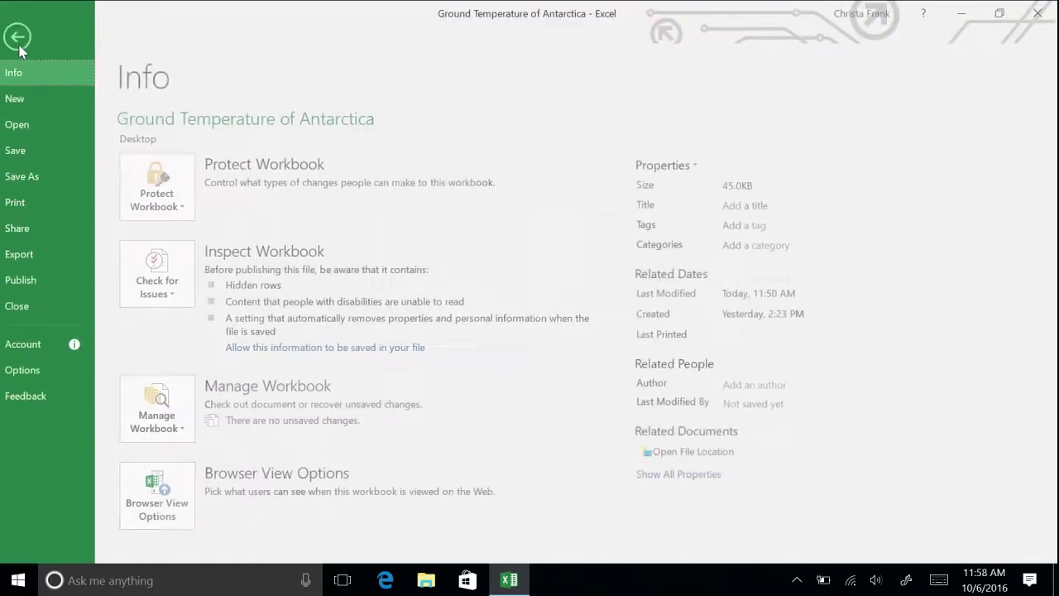
{"action": "left_click", "coordinate": [179, 294]}
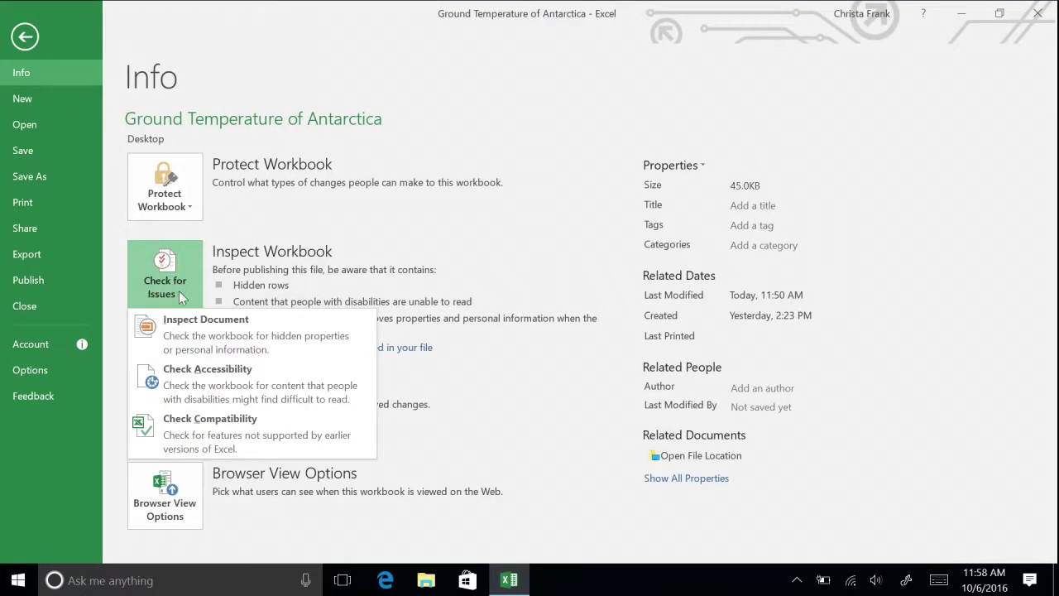
{"action": "left_click", "coordinate": [199, 379]}
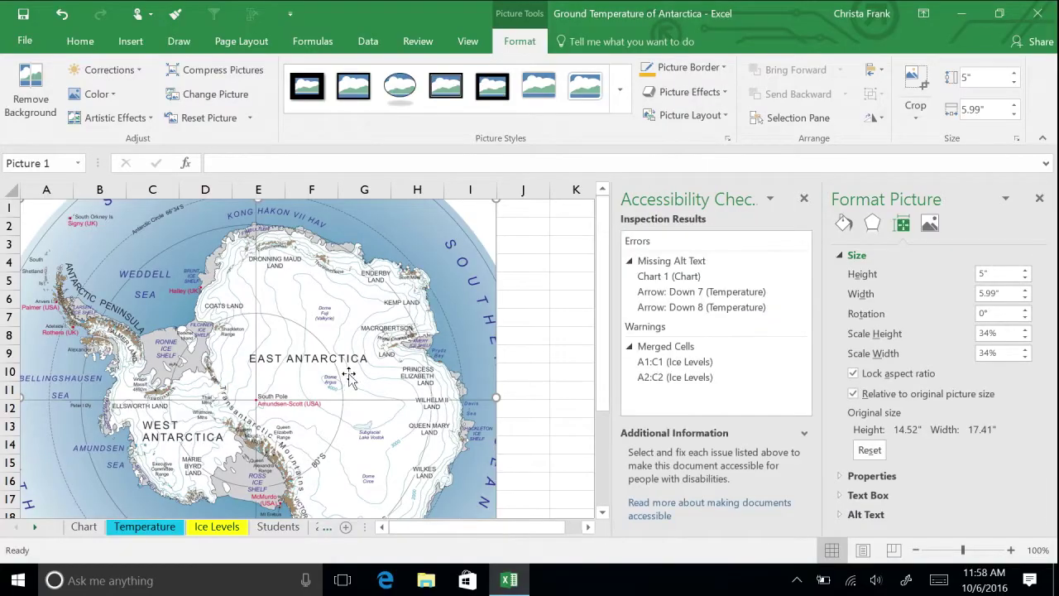
{"action": "left_click", "coordinate": [1040, 198]}
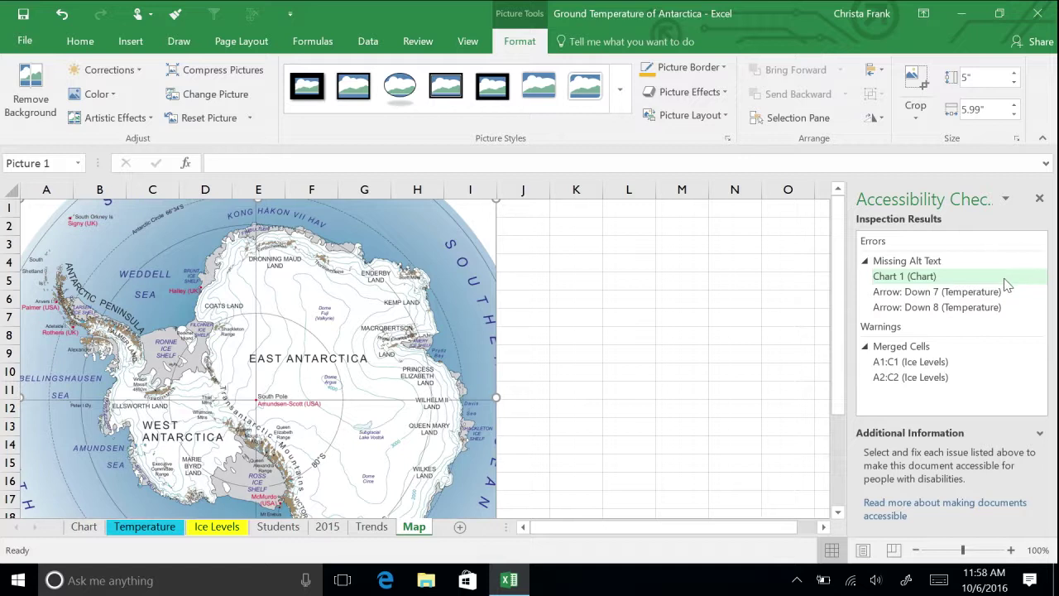
Close the accessibility results and give the chart on the Chart sheet the alt text title "Average Temperature vs Ice Levels from 1983 - 2015"
{"action": "left_click", "coordinate": [84, 531]}
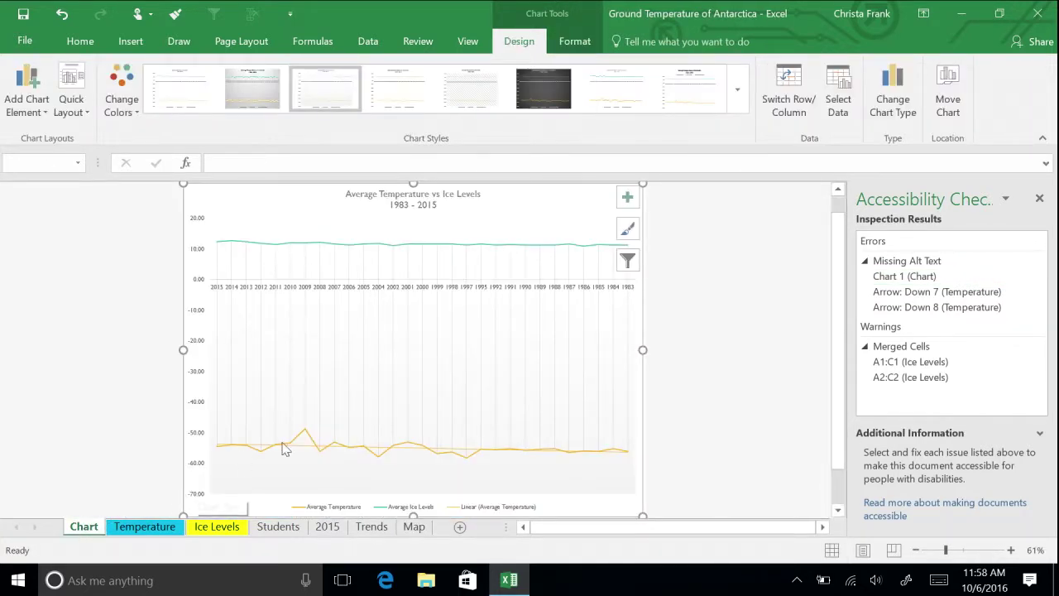
{"action": "right_click", "coordinate": [508, 215]}
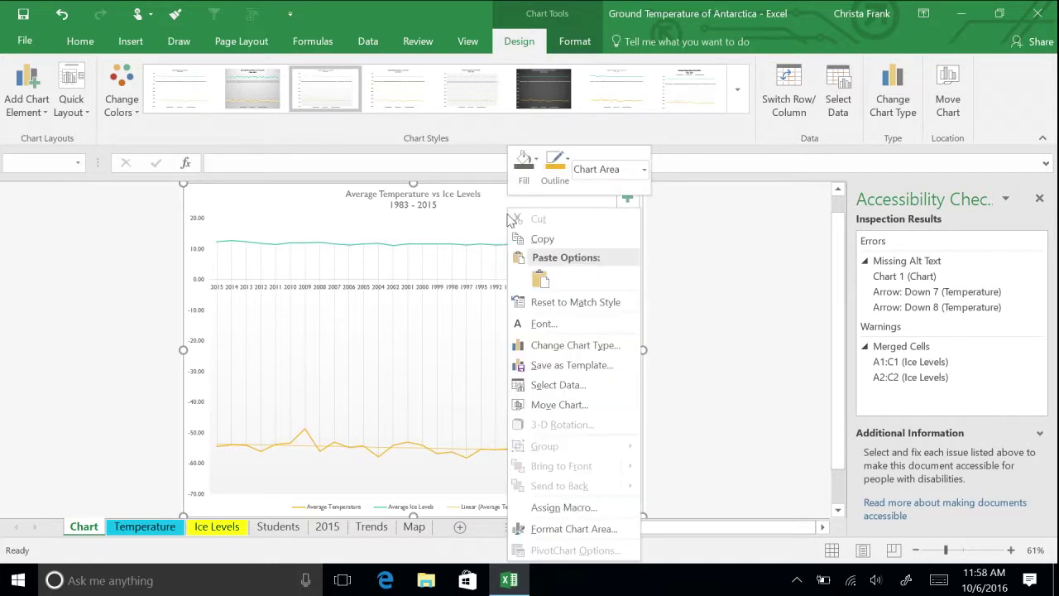
{"action": "left_click", "coordinate": [550, 527]}
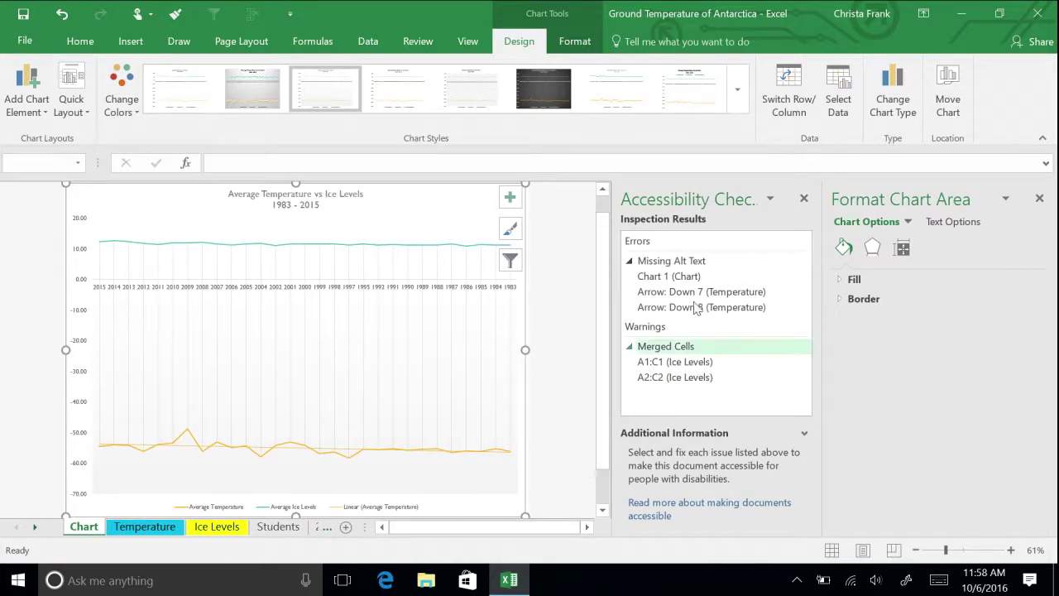
{"action": "left_click", "coordinate": [804, 198]}
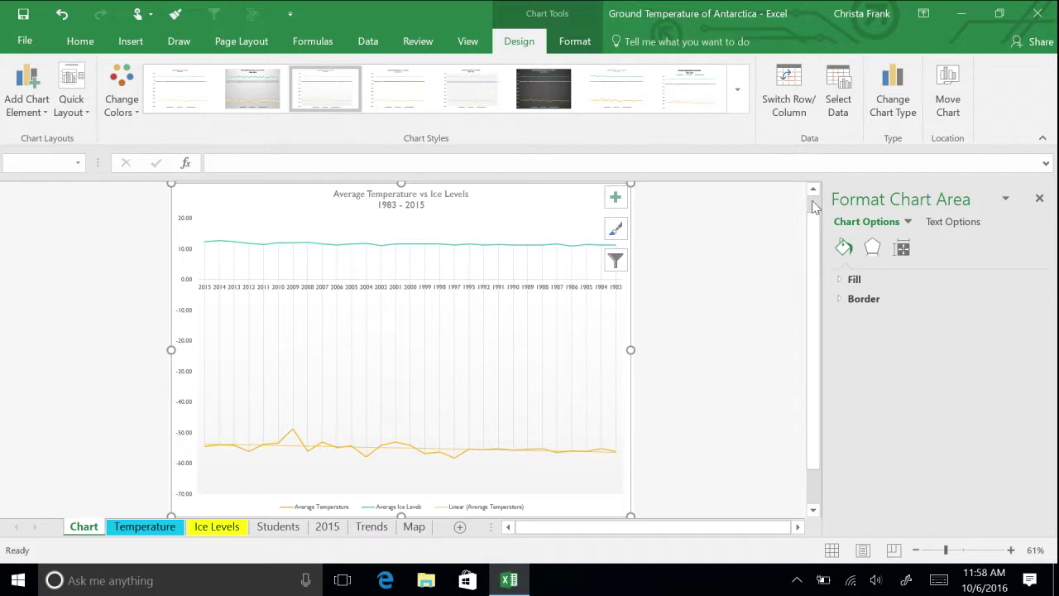
{"action": "left_click", "coordinate": [906, 250]}
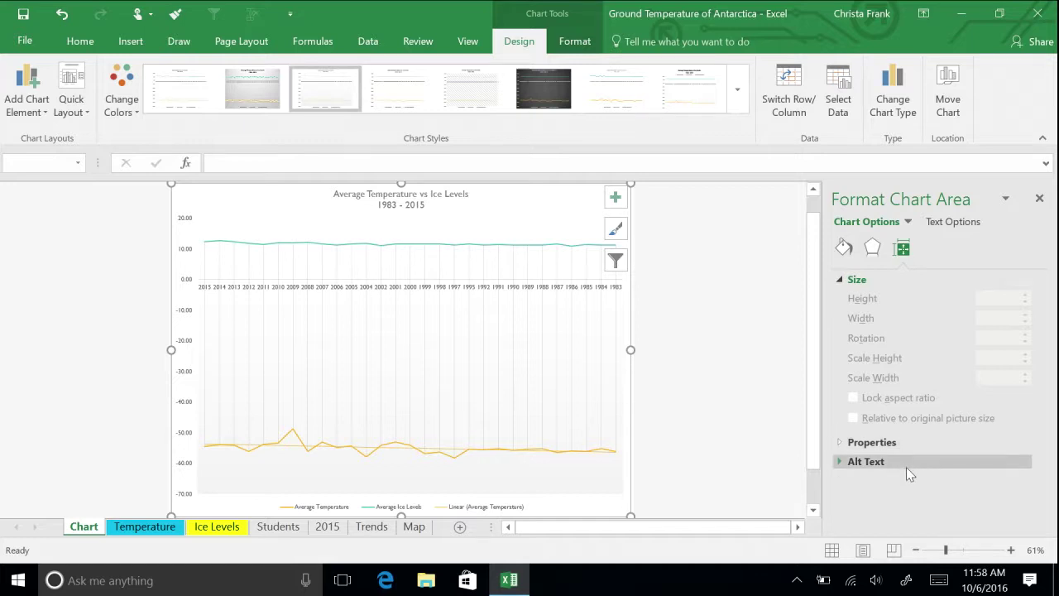
{"action": "left_click", "coordinate": [838, 462]}
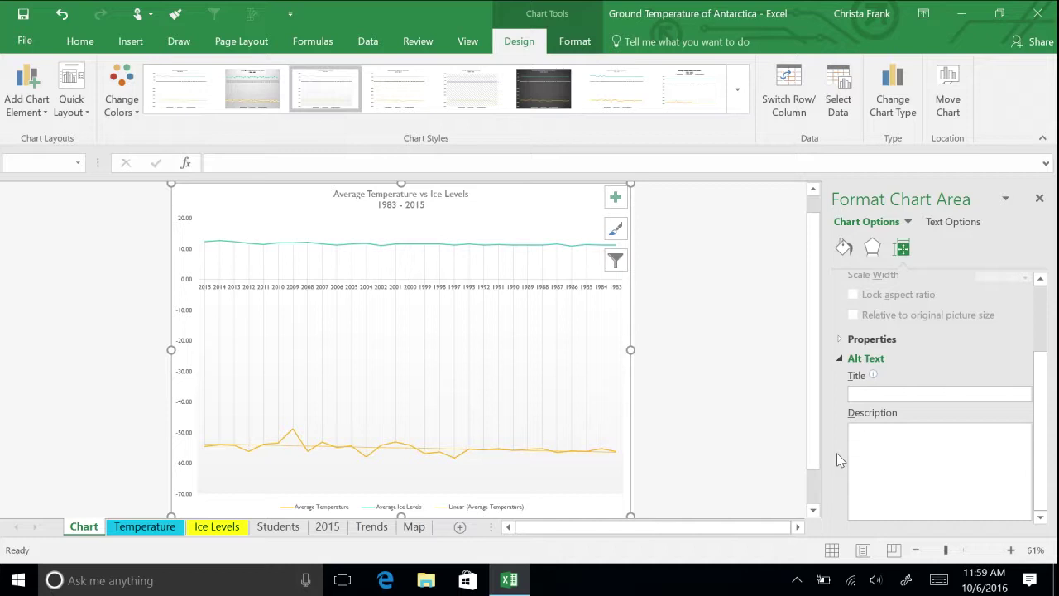
{"action": "left_click", "coordinate": [899, 391]}
{"action": "type", "text": "Average Temper"}
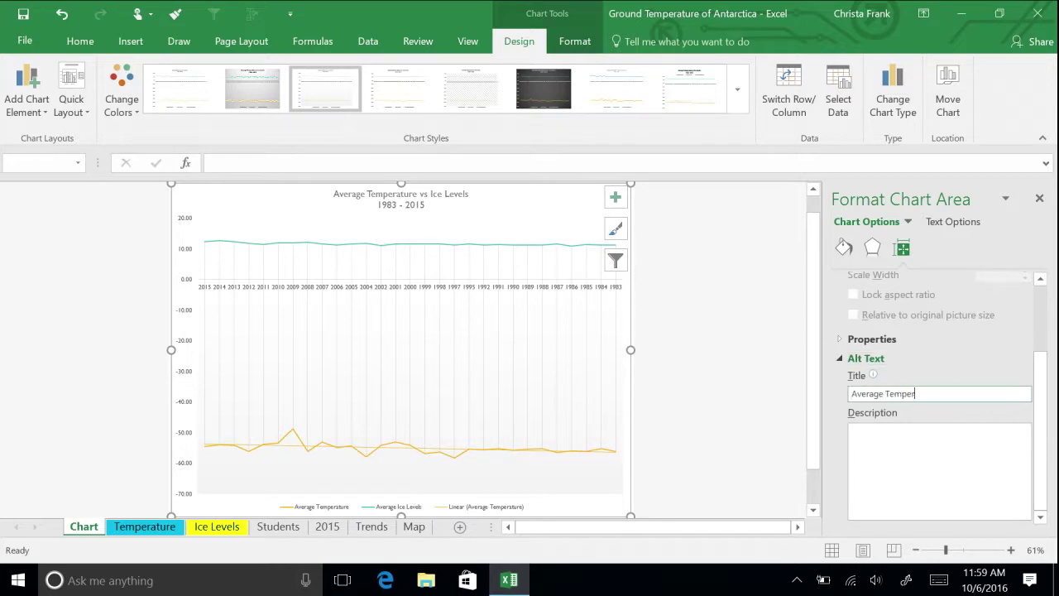
{"action": "type", "text": "ature vs Ice Levels from 1983 -= 201"}
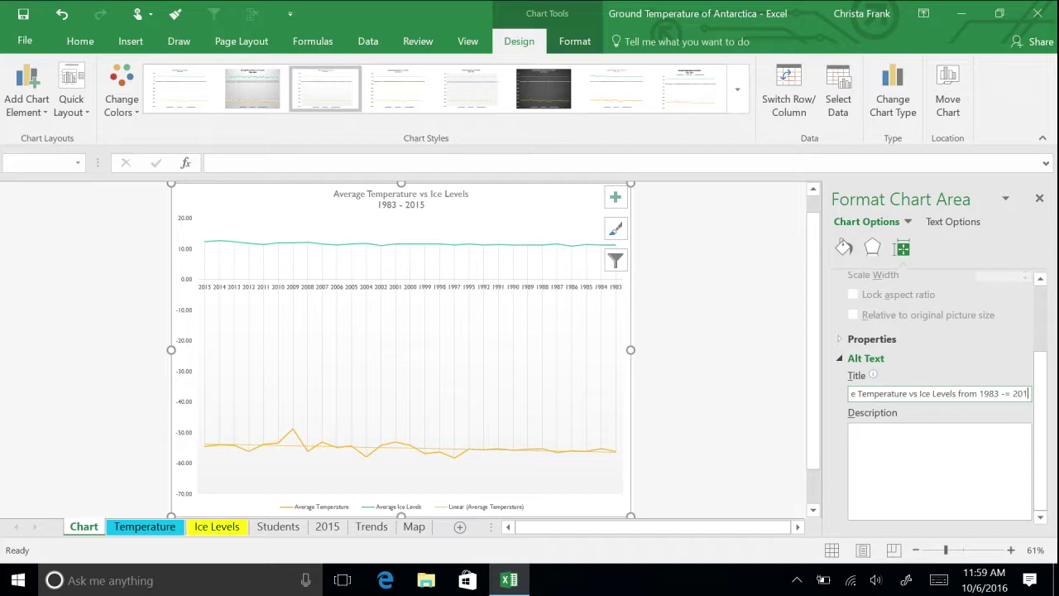
Enter the chart's alt text description: "This chart shows the comparison between the average temperature and ice levels in Antarctica."
{"action": "key", "text": "Tab"}
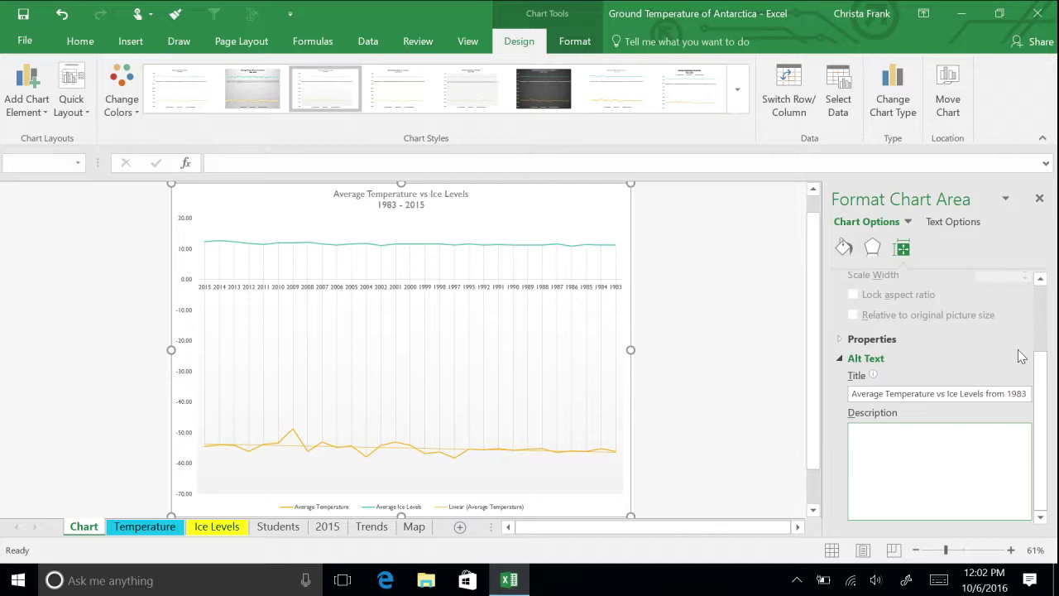
{"action": "type", "text": "This chart shows the comparison between the a"}
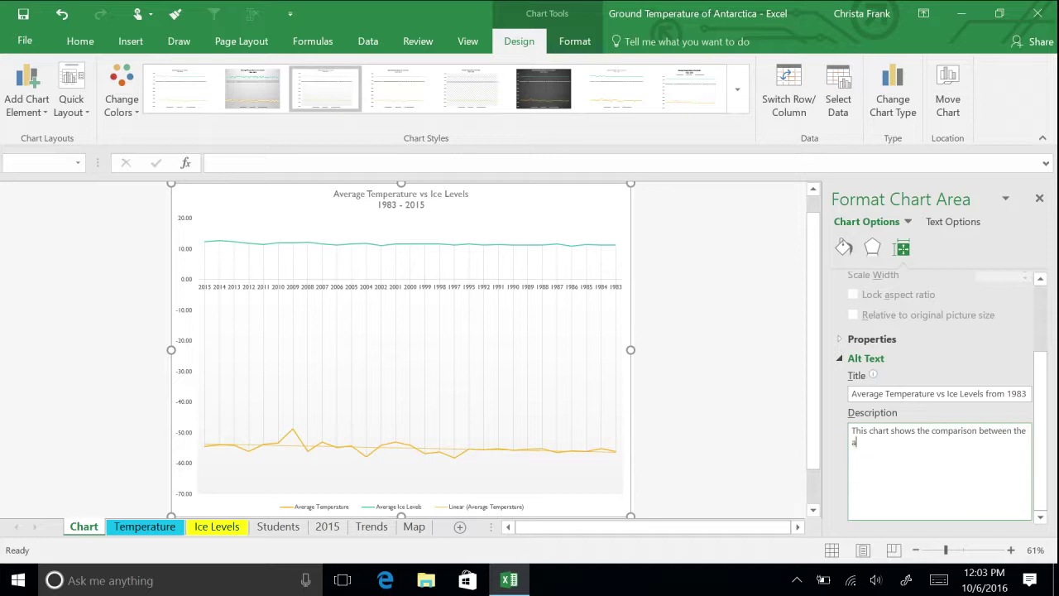
{"action": "type", "text": "verage temperature and ice levels in Antarctica."}
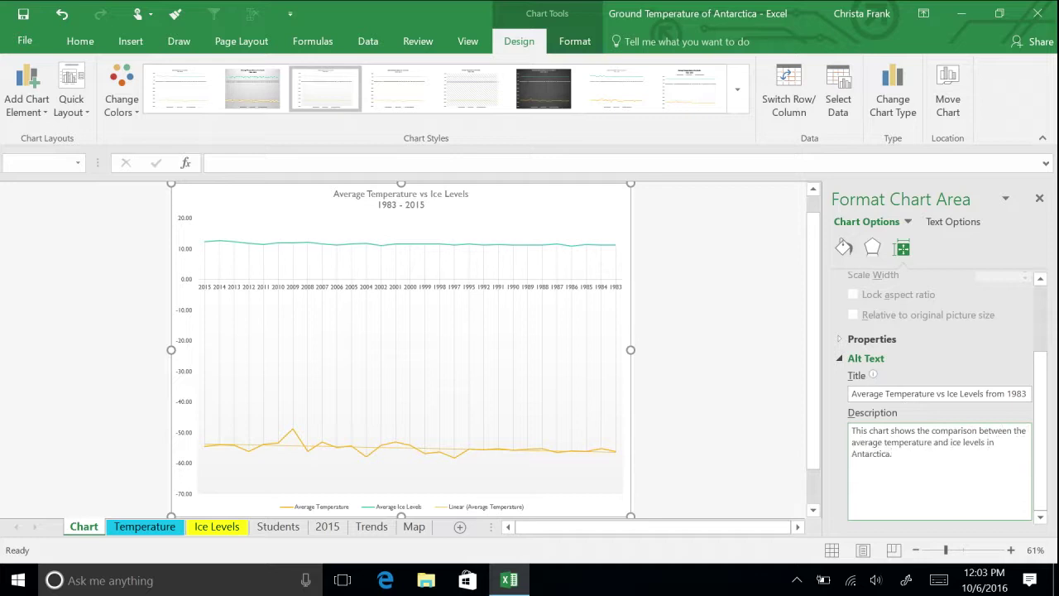
Add a second description paragraph after a blank line: "Average temperature rose slightly over the time period, whereas ice levels stayed roughly the same."
{"action": "key", "text": "Return"}
{"action": "key", "text": "Return"}
{"action": "type", "text": "Average temperature rose slightly over the t"}
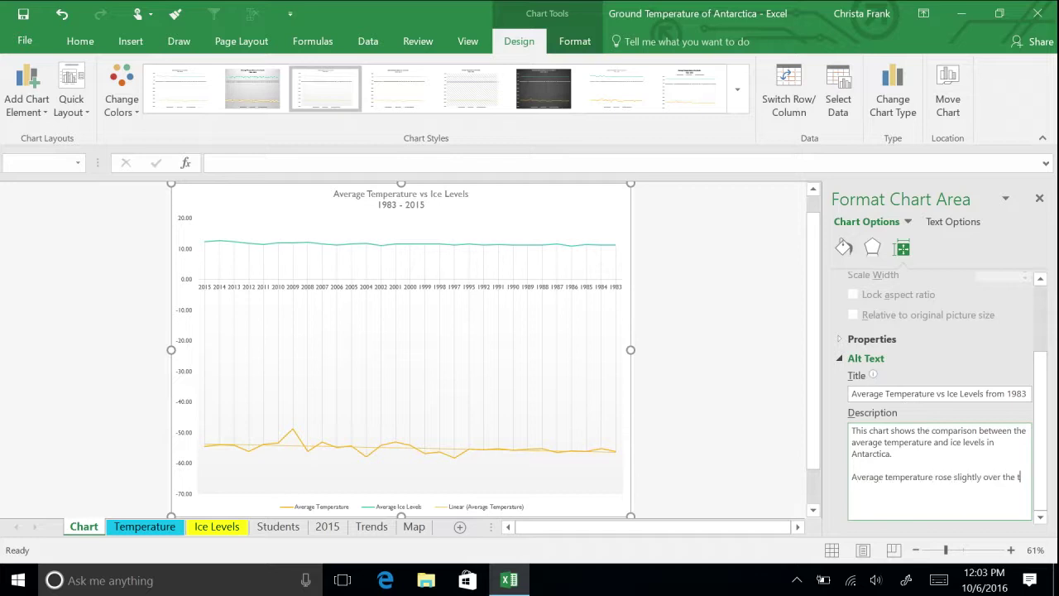
{"action": "type", "text": "ime period, whereas ice levels stayed roughly the same."}
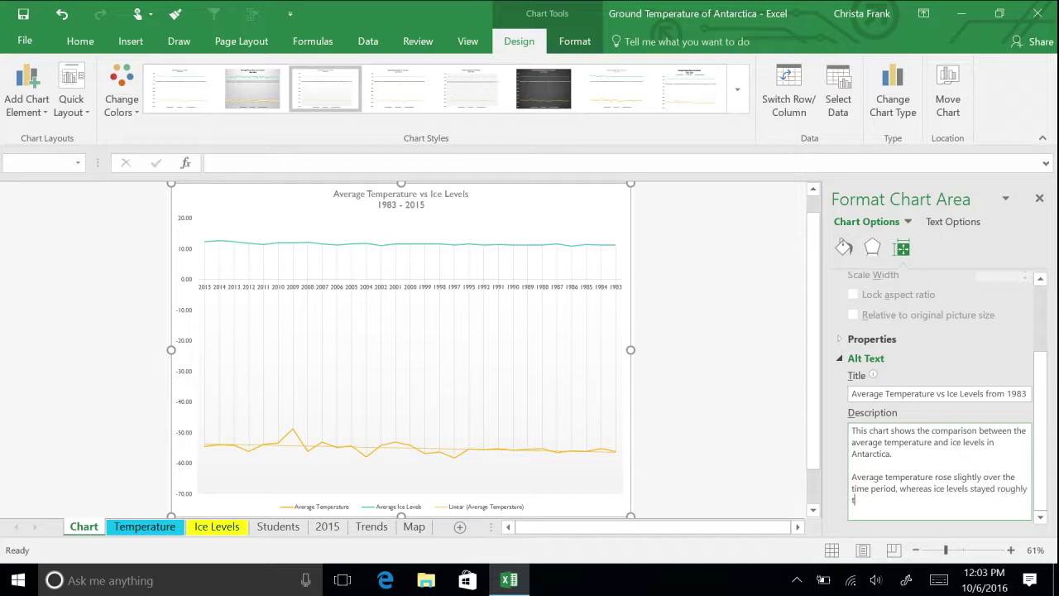